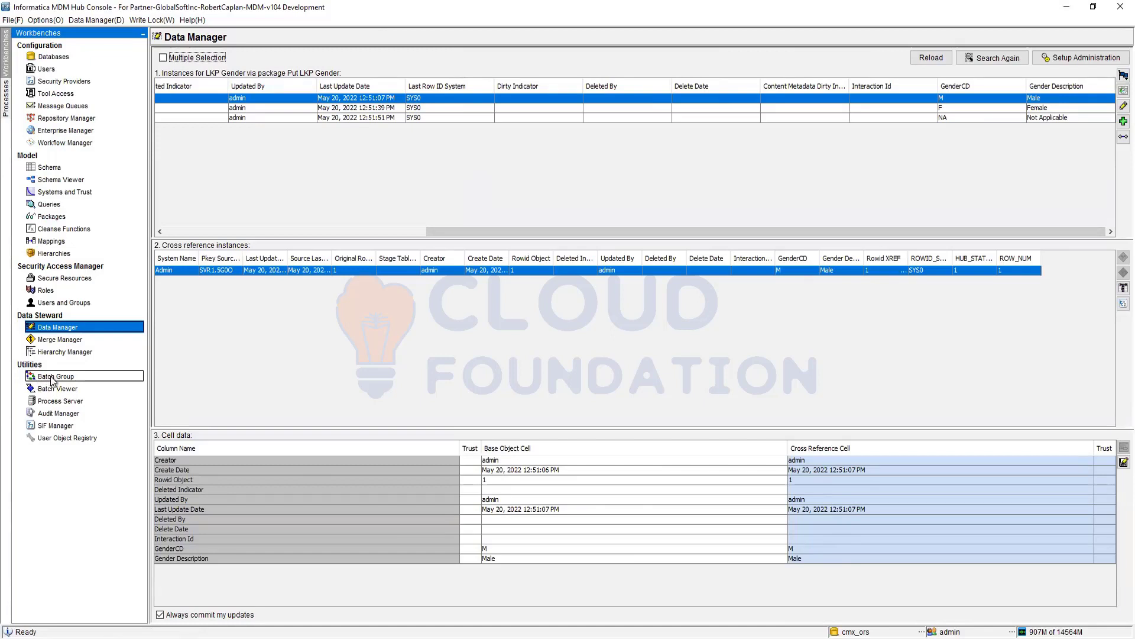
- Review the PartyModel batch group's flow: stage, load from STG PARTY SAP, match and merge. Then bring up the Batch Viewer
{"action": "left_click", "coordinate": [59, 389]}
{"action": "left_click", "coordinate": [56, 377]}
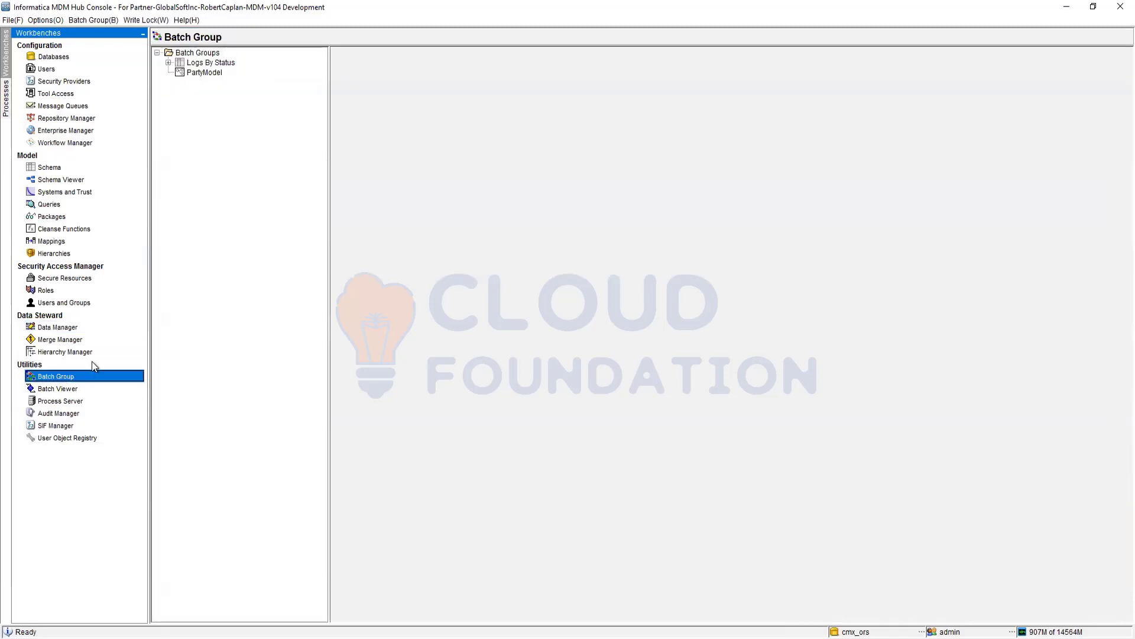
{"action": "left_click", "coordinate": [200, 72]}
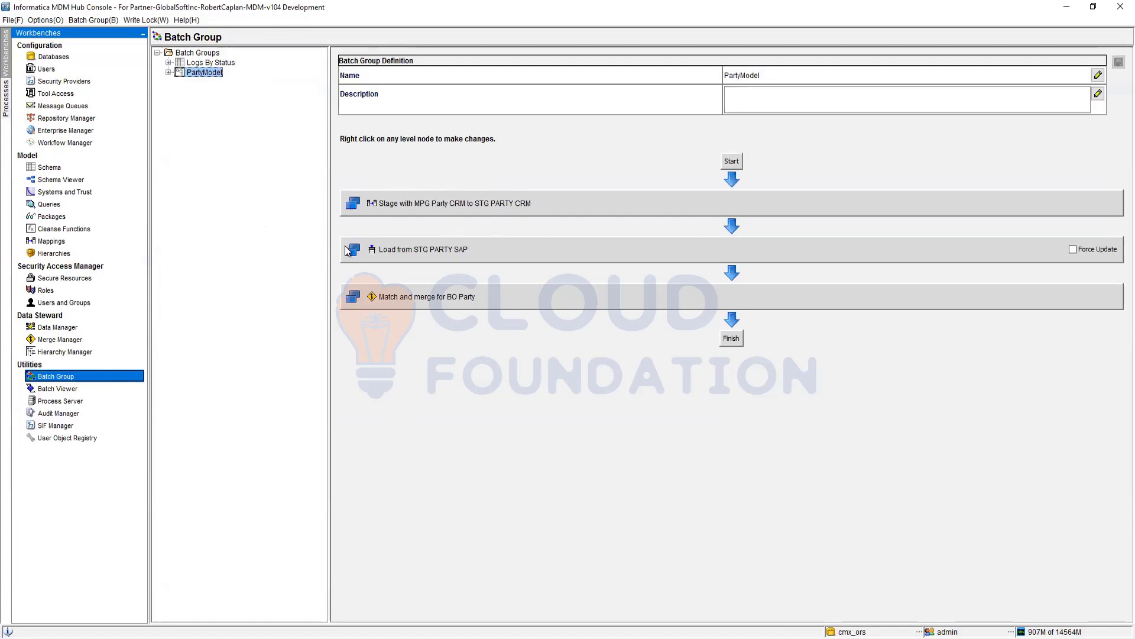
{"action": "left_click", "coordinate": [64, 390]}
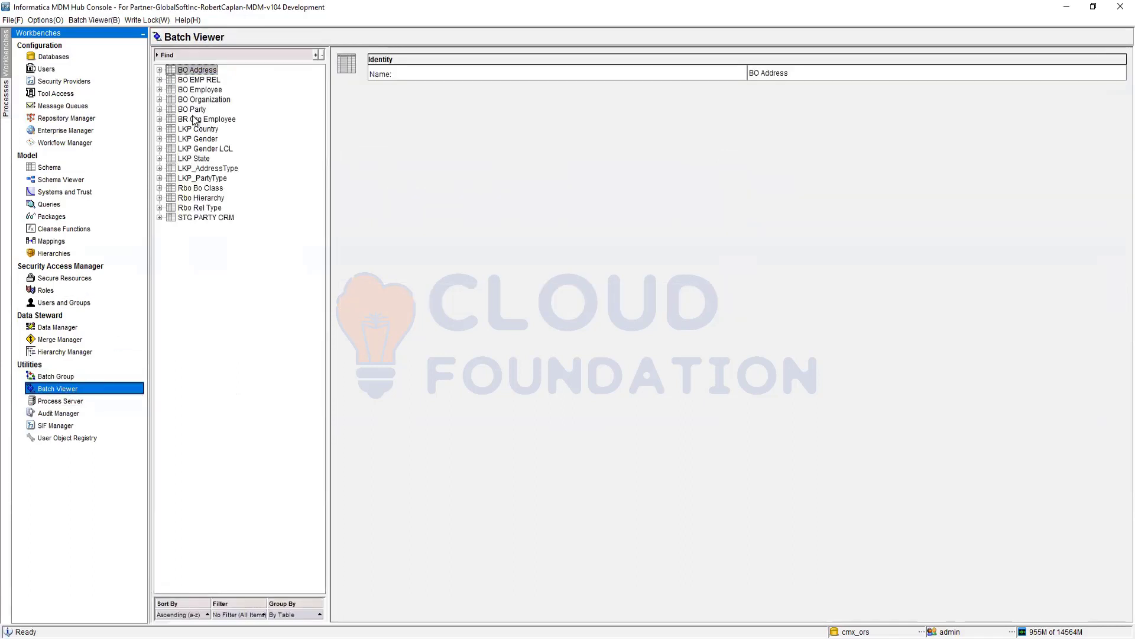
- Expand BO Party and STG PARTY CRM jobs, check MPG Party CRM, and display the Stage job description
{"action": "left_click", "coordinate": [159, 110]}
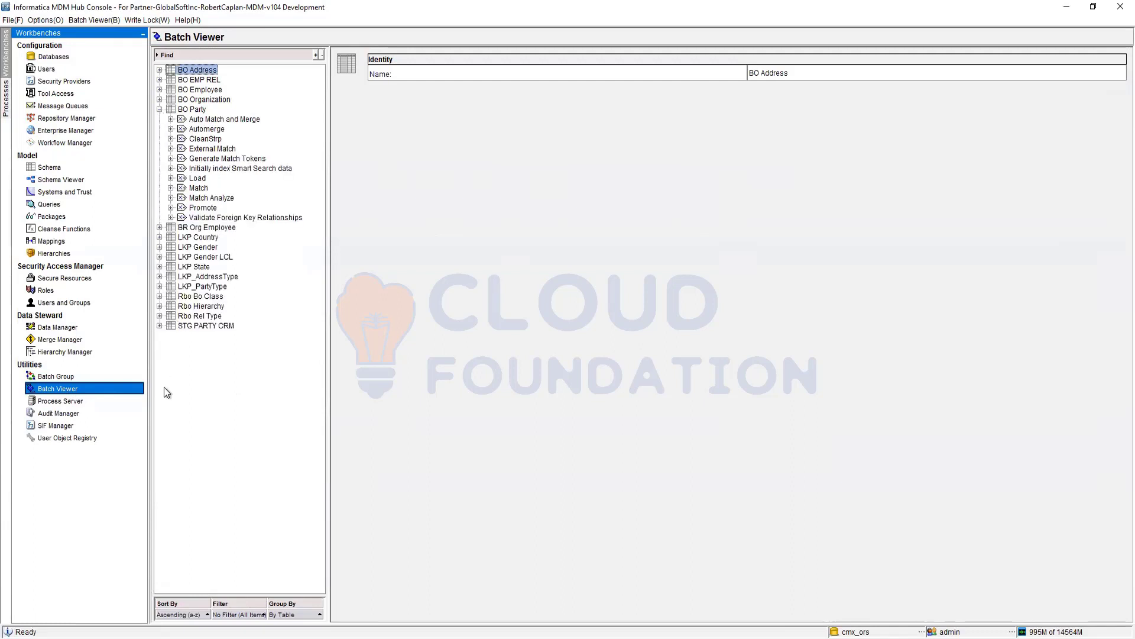
{"action": "left_click", "coordinate": [199, 326]}
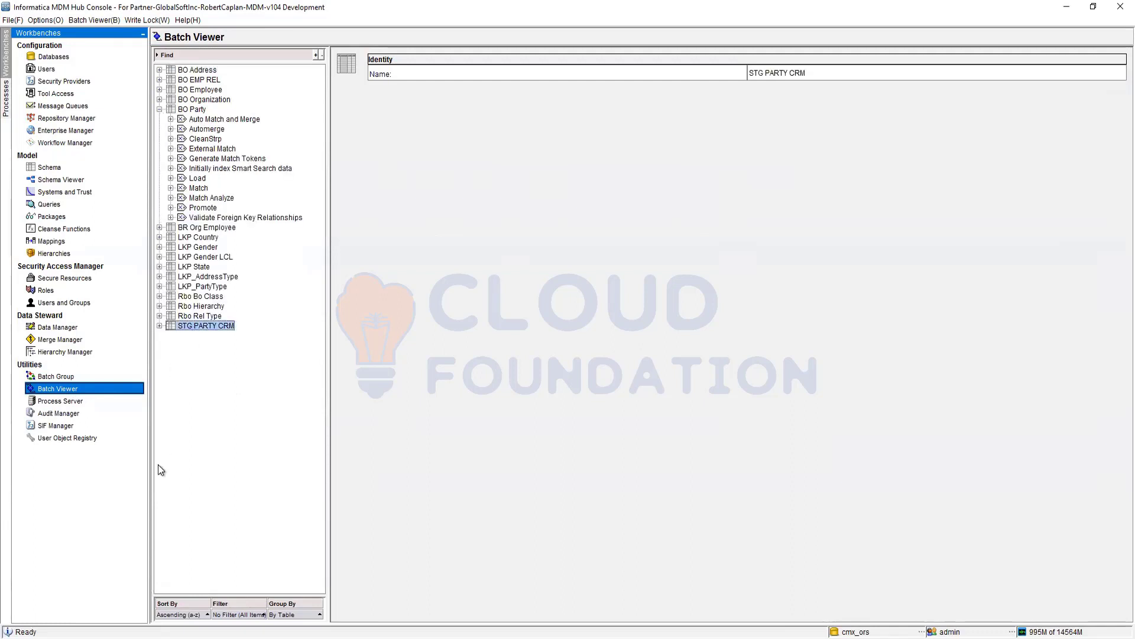
{"action": "left_click", "coordinate": [159, 326]}
{"action": "left_click", "coordinate": [195, 336]}
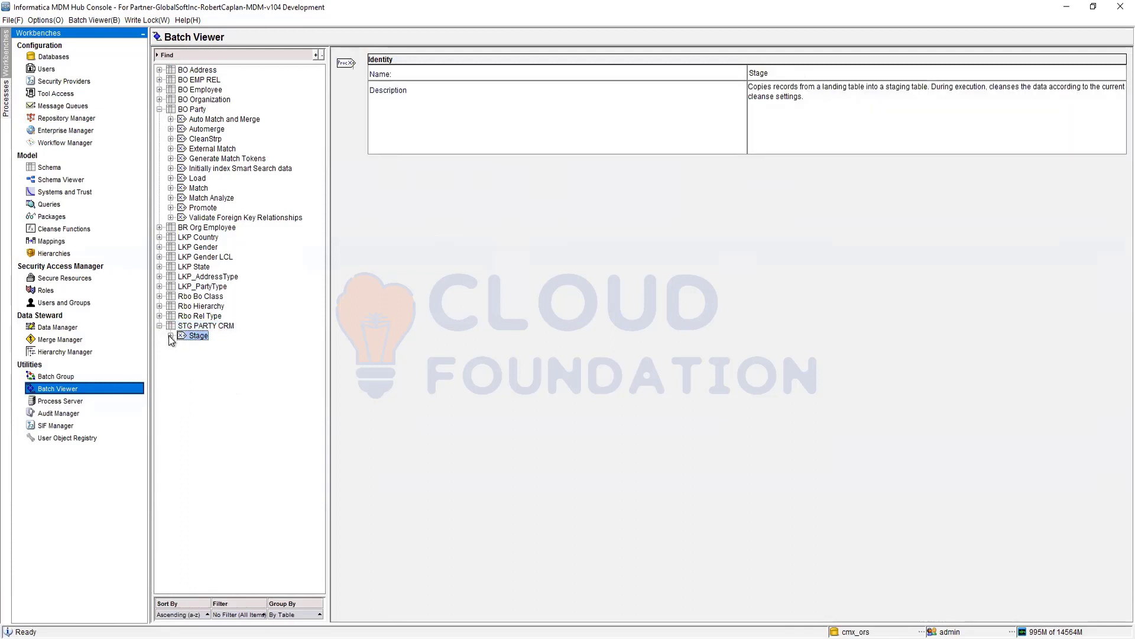
{"action": "left_click", "coordinate": [170, 335]}
{"action": "key", "text": "Down"}
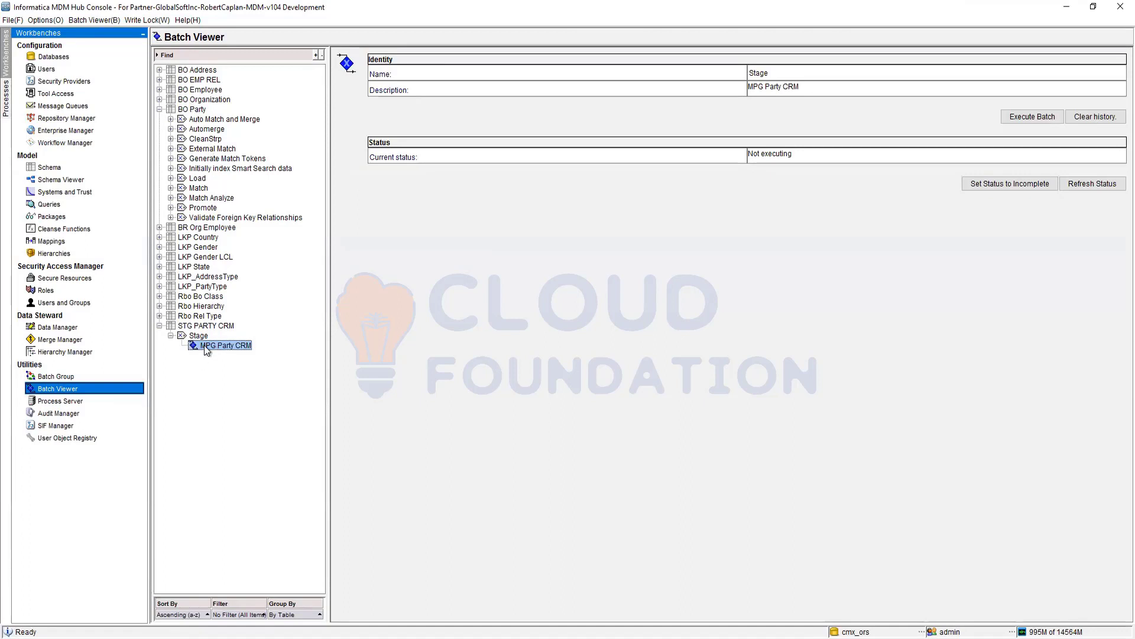
{"action": "left_click", "coordinate": [190, 335]}
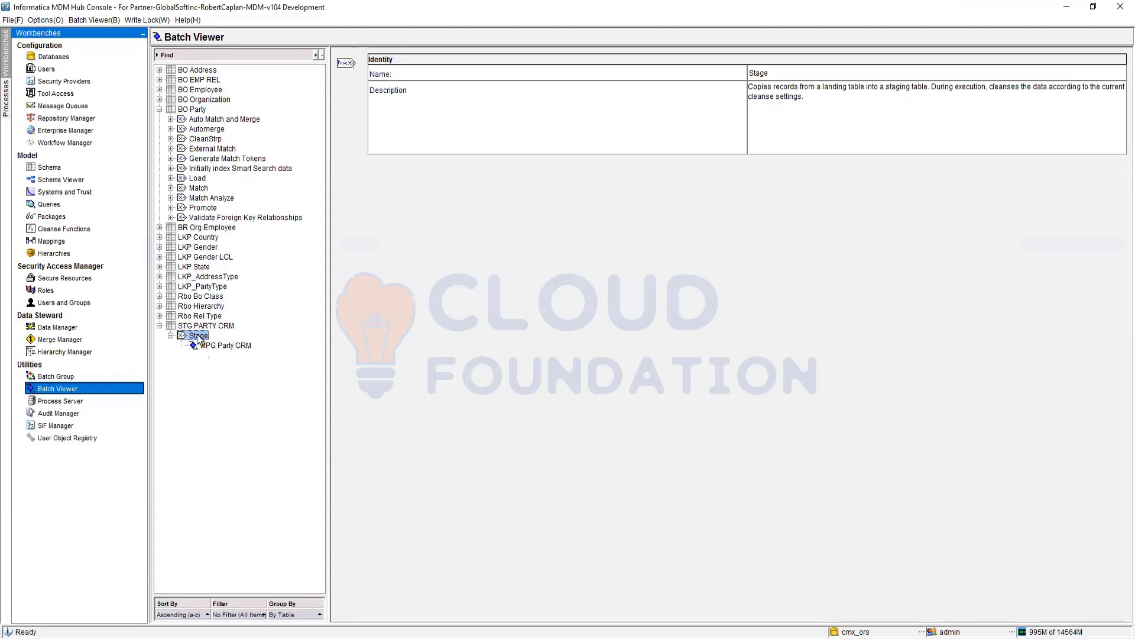
- Read the descriptions of BO Party's Auto Match and Merge, Automerge, Load and Match jobs
{"action": "left_click", "coordinate": [204, 119]}
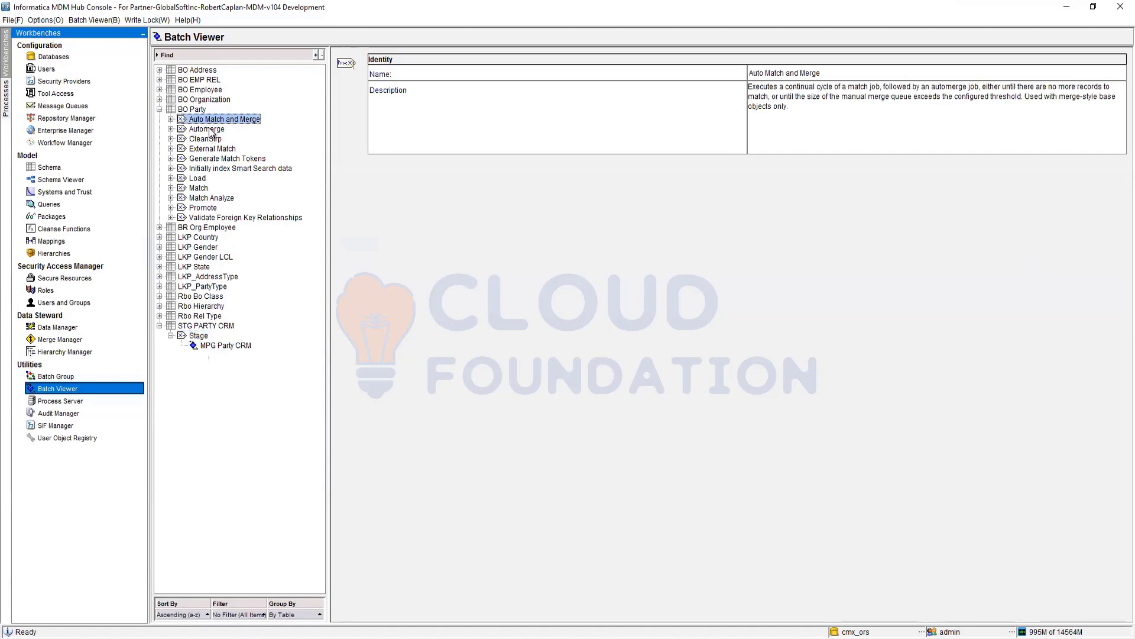
{"action": "left_click", "coordinate": [208, 130]}
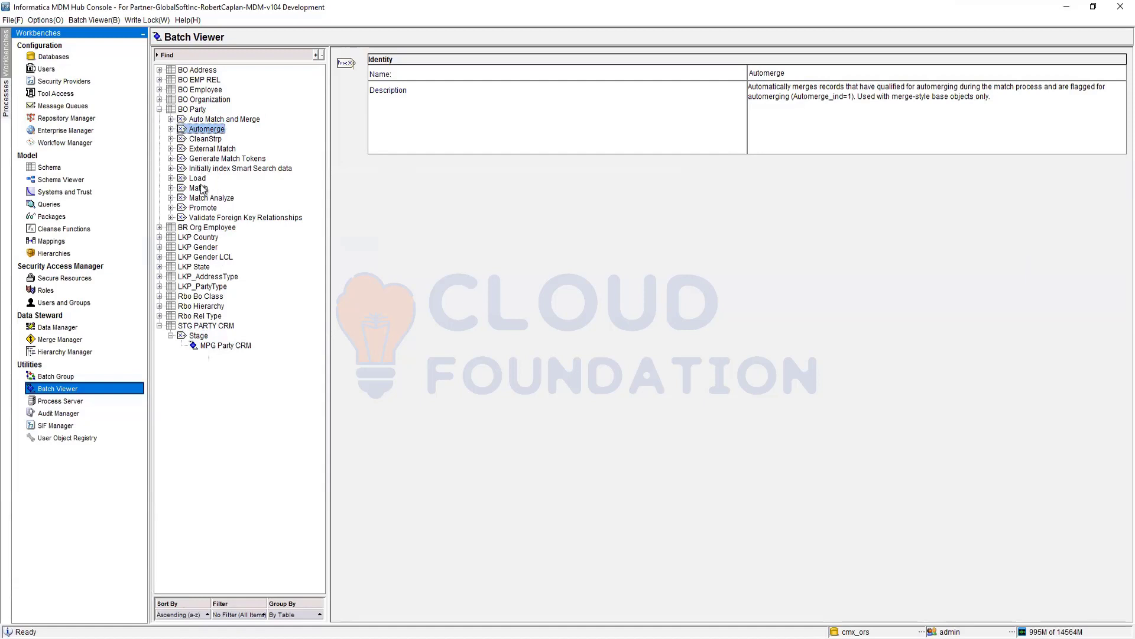
{"action": "left_click", "coordinate": [204, 179]}
{"action": "left_click", "coordinate": [204, 188]}
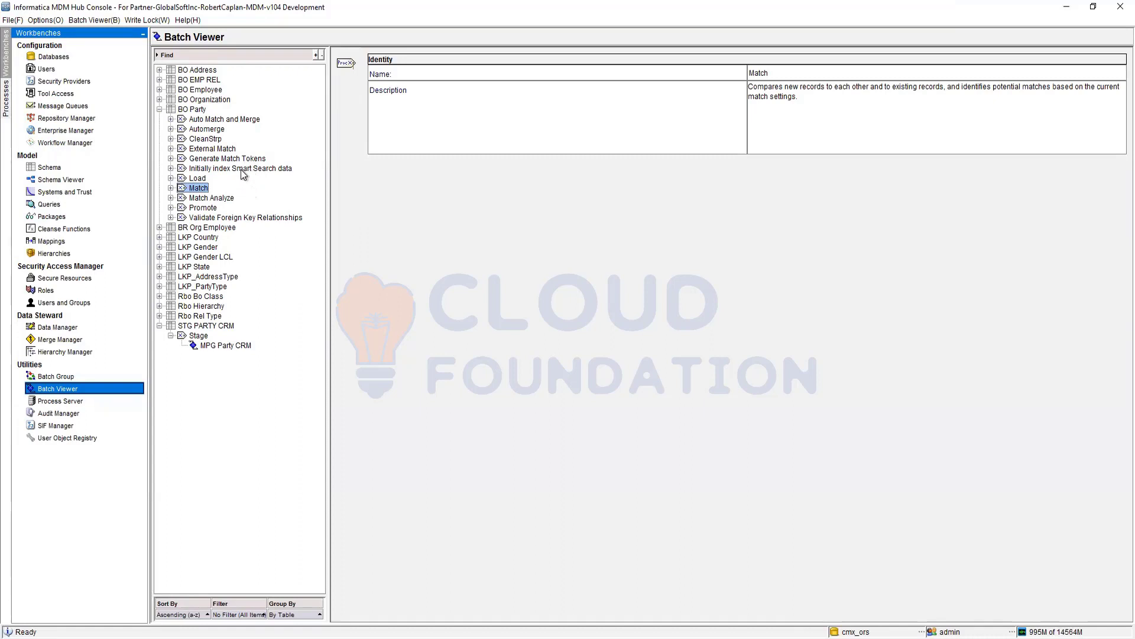
- Read the 'Initially index Smart Search data' job, then view Process Server localhost on port 8080
{"action": "left_click", "coordinate": [241, 168]}
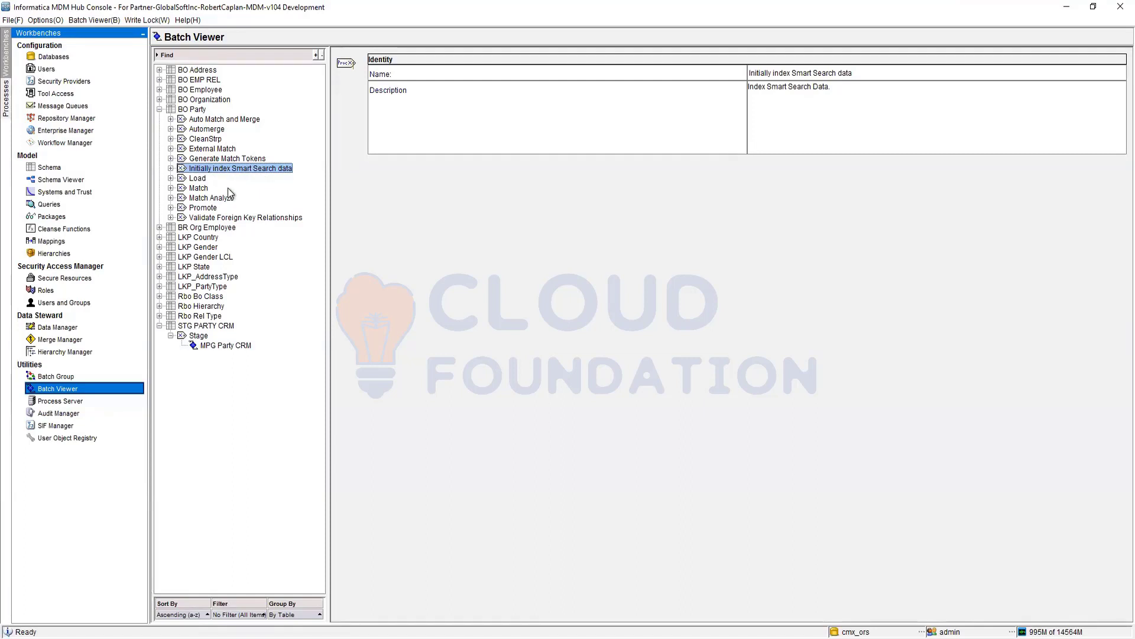
{"action": "left_click", "coordinate": [91, 402]}
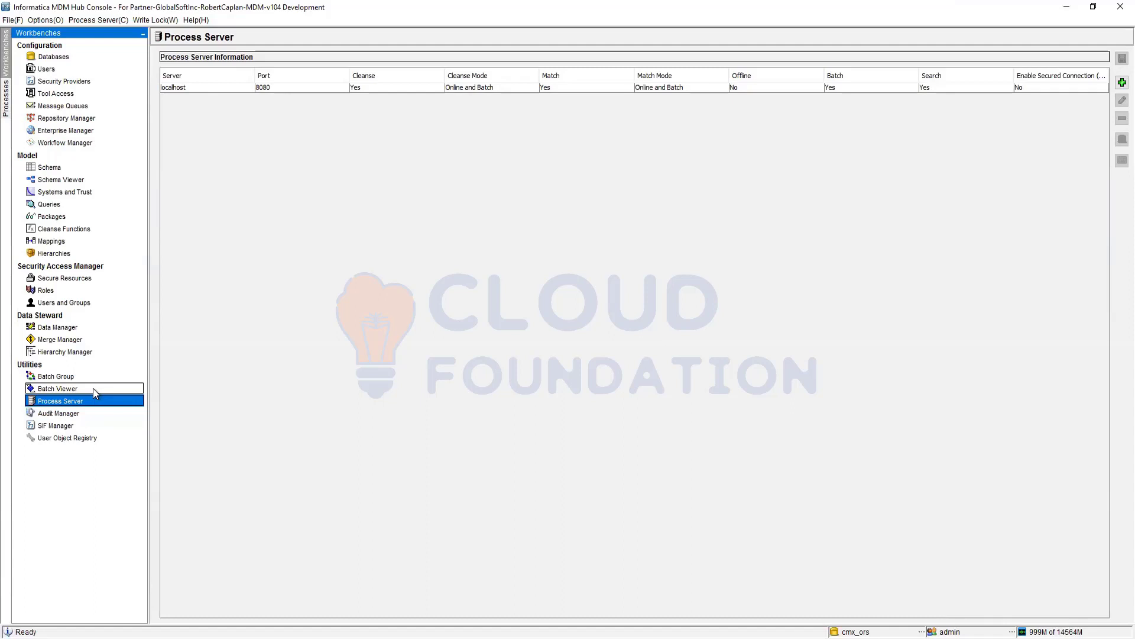
- Return to the Batch Viewer showing the 'Index Smart Search Data' job description
{"action": "left_click", "coordinate": [93, 388]}
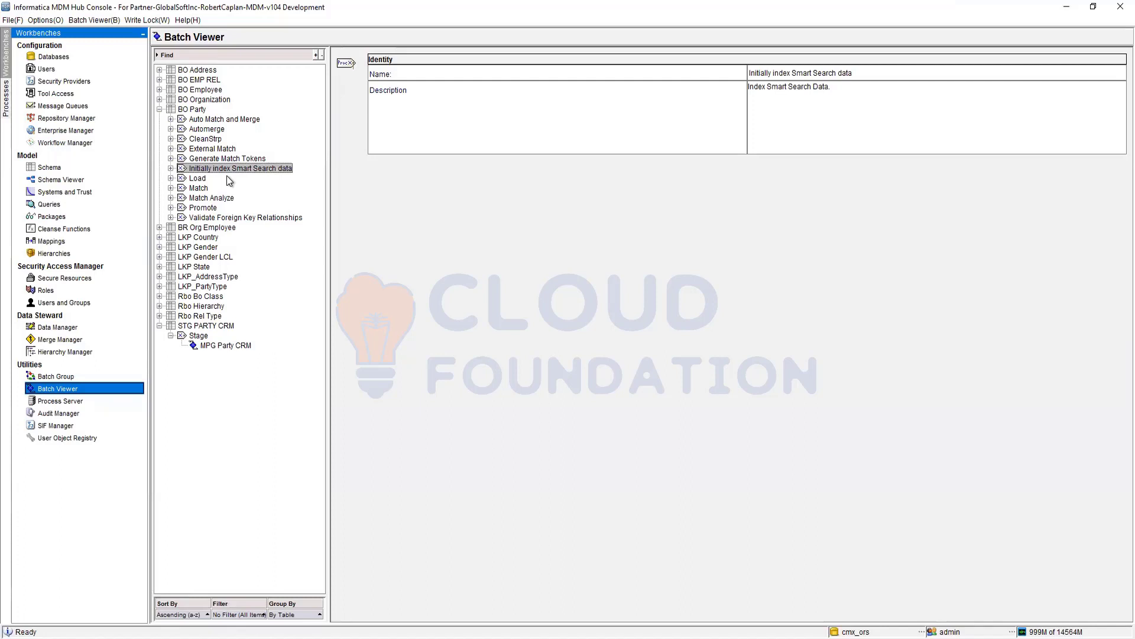
- Show the Process Server table again for localhost on port 8080
{"action": "left_click", "coordinate": [64, 401]}
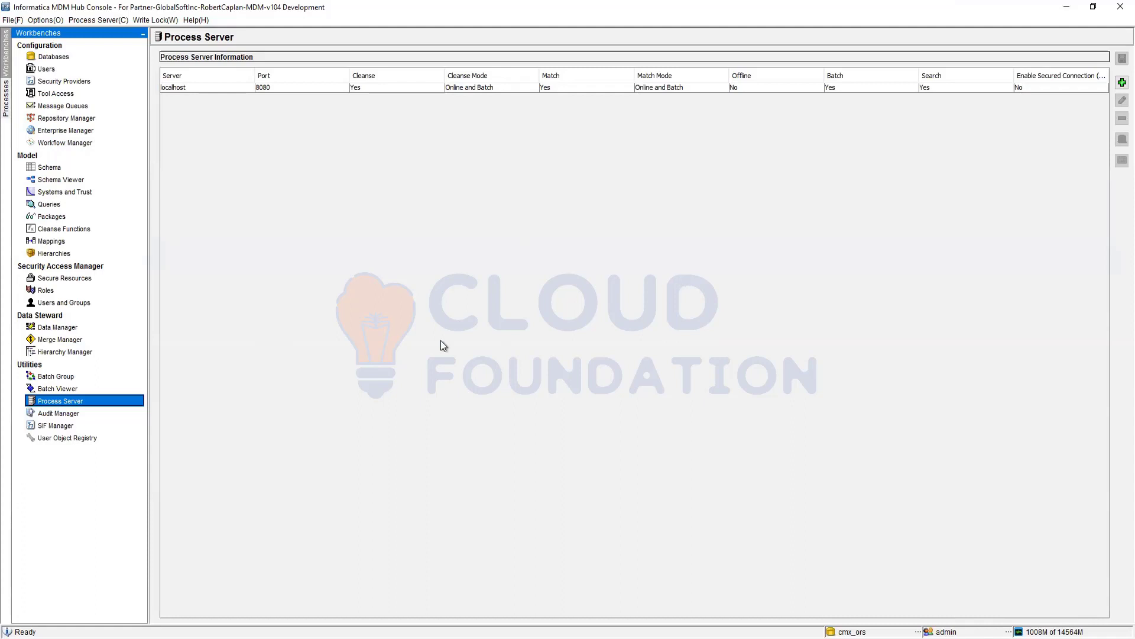
- In Audit Manager, review API request audit settings for all, CRM and SAP Sales, then message queues
{"action": "left_click", "coordinate": [60, 413]}
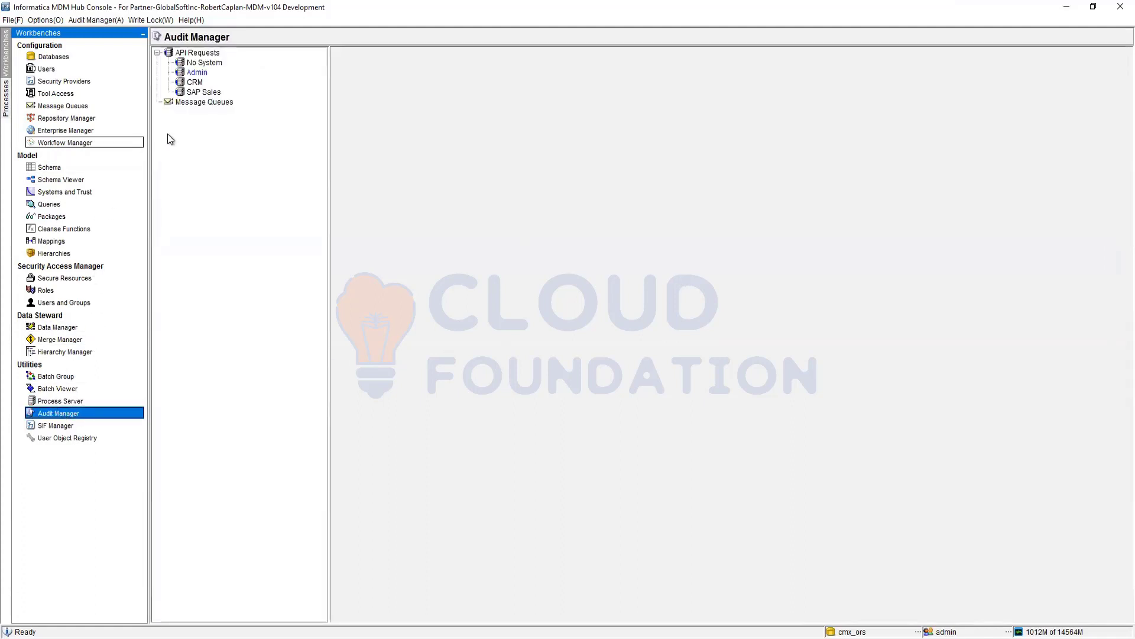
{"action": "left_click", "coordinate": [199, 54]}
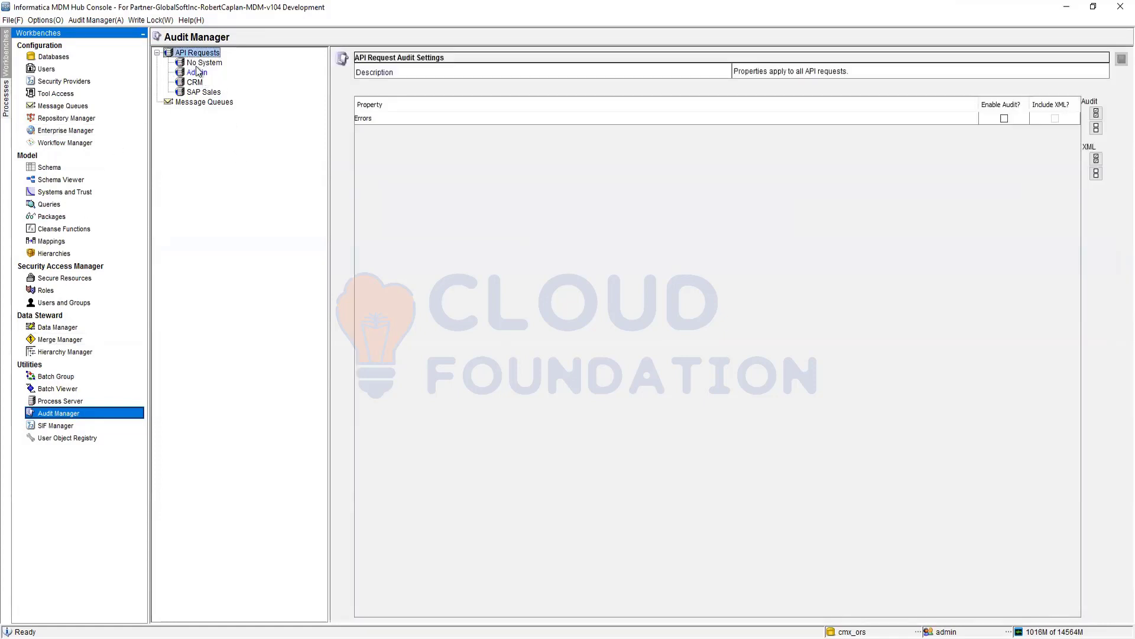
{"action": "left_click", "coordinate": [194, 81]}
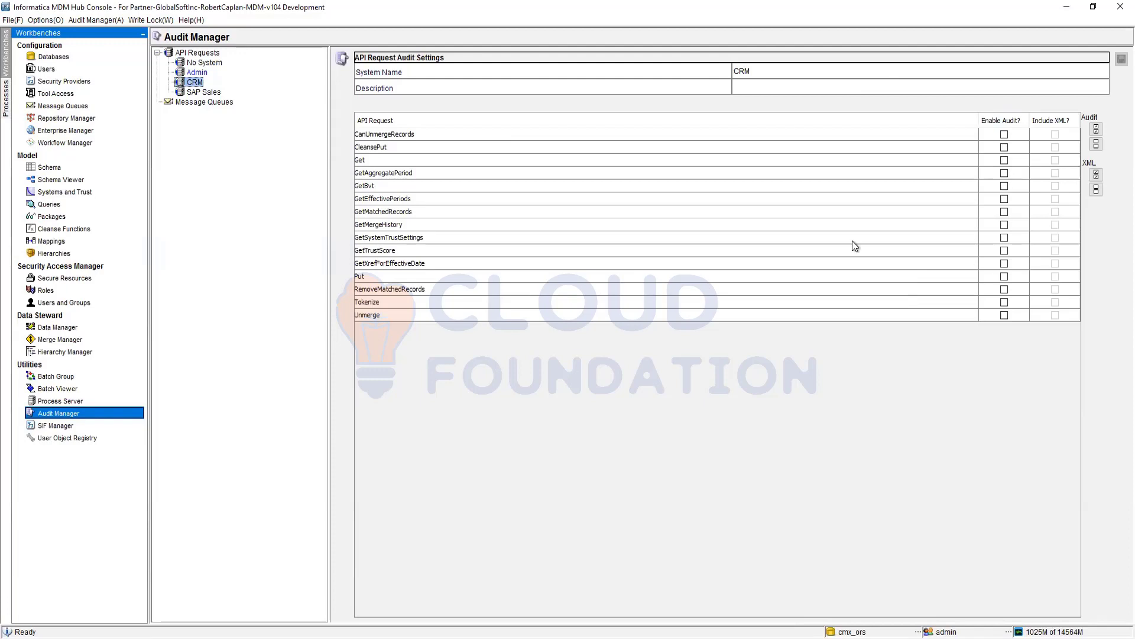
{"action": "left_click", "coordinate": [201, 93]}
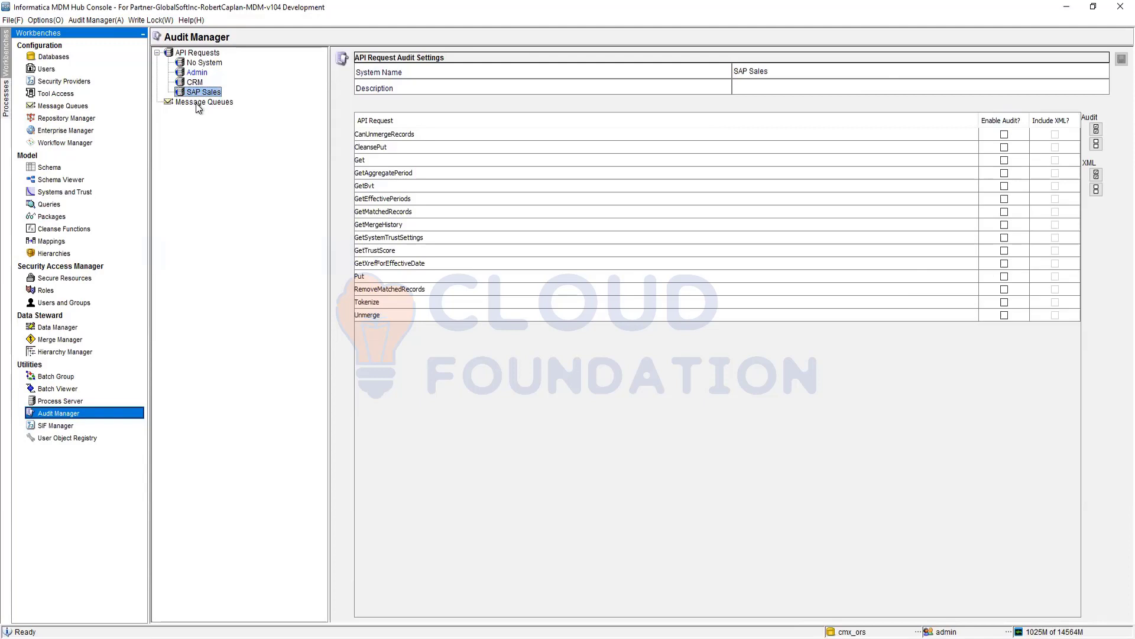
{"action": "left_click", "coordinate": [197, 103]}
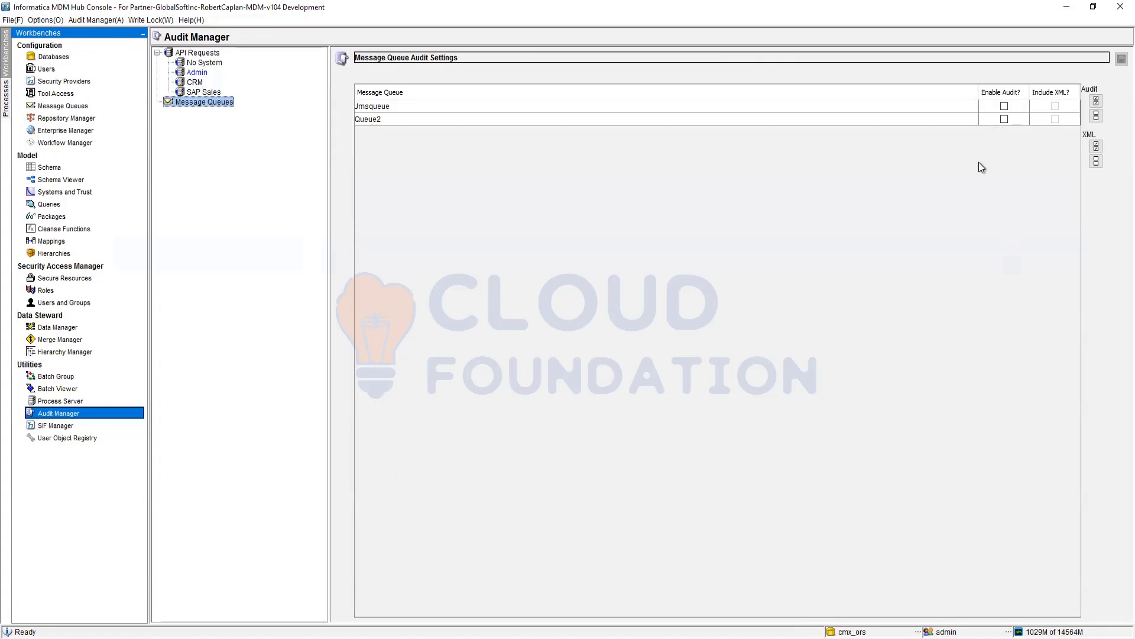
- Open the SIF Manager for the cmx_ors ORS-specific API details
{"action": "left_click", "coordinate": [52, 427]}
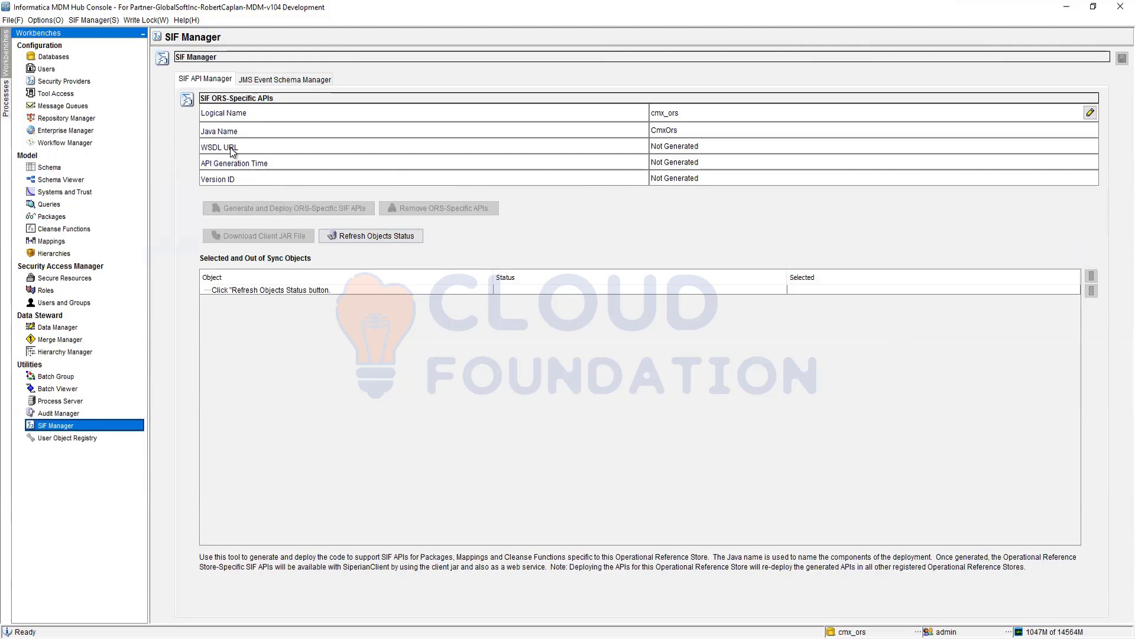
{"action": "left_click", "coordinate": [375, 236]}
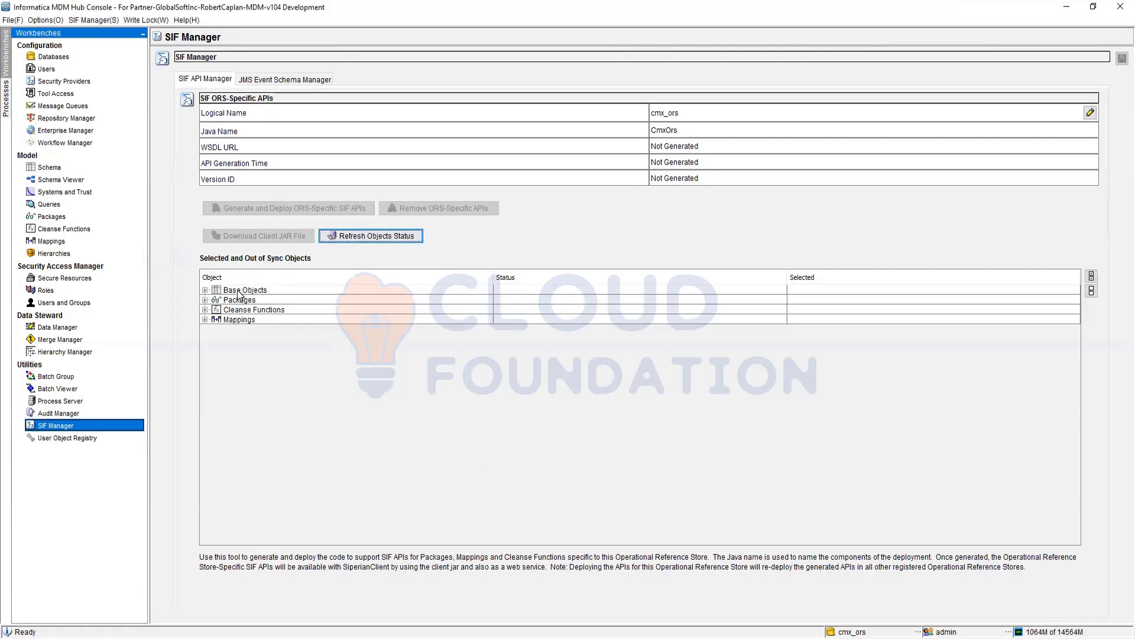
{"action": "left_click", "coordinate": [239, 291]}
{"action": "left_click", "coordinate": [205, 290]}
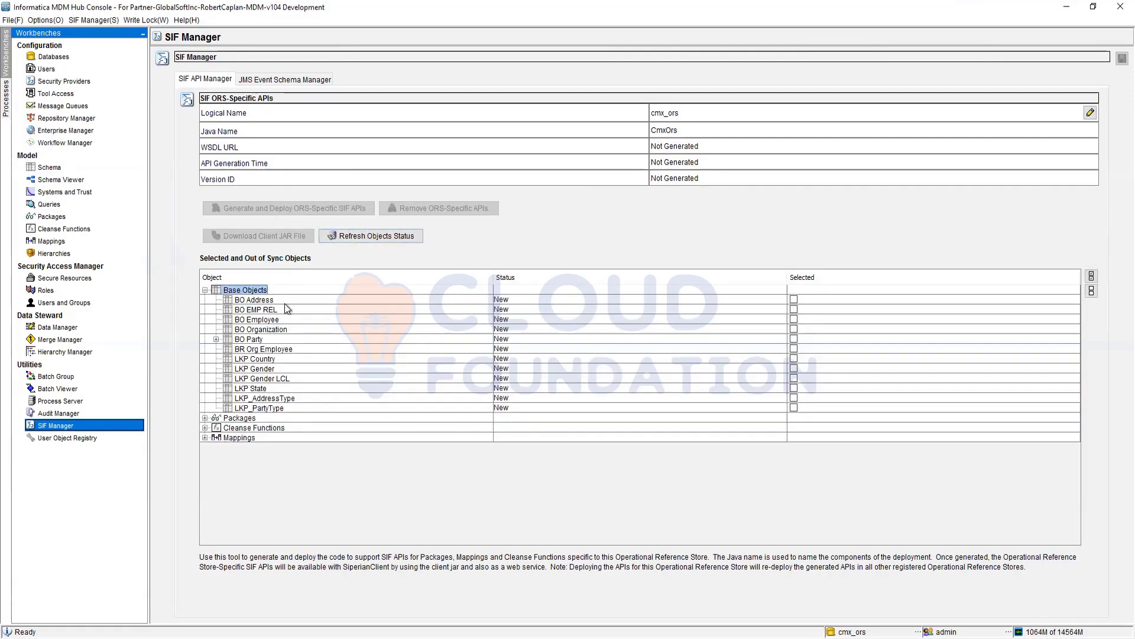
{"action": "left_click", "coordinate": [273, 309]}
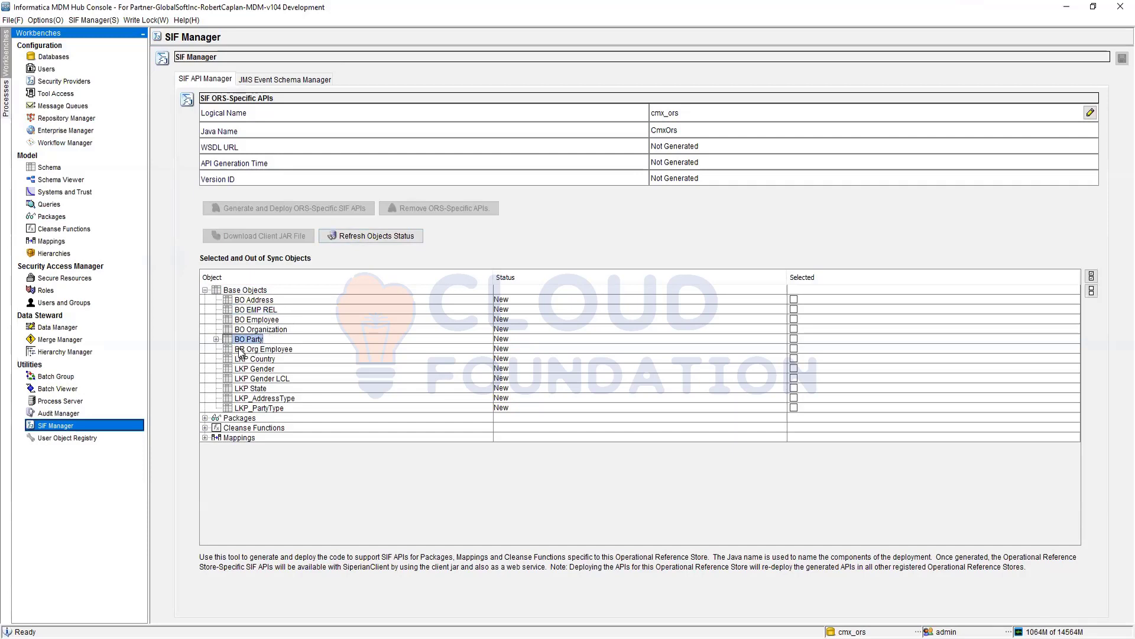
{"action": "left_click", "coordinate": [217, 339]}
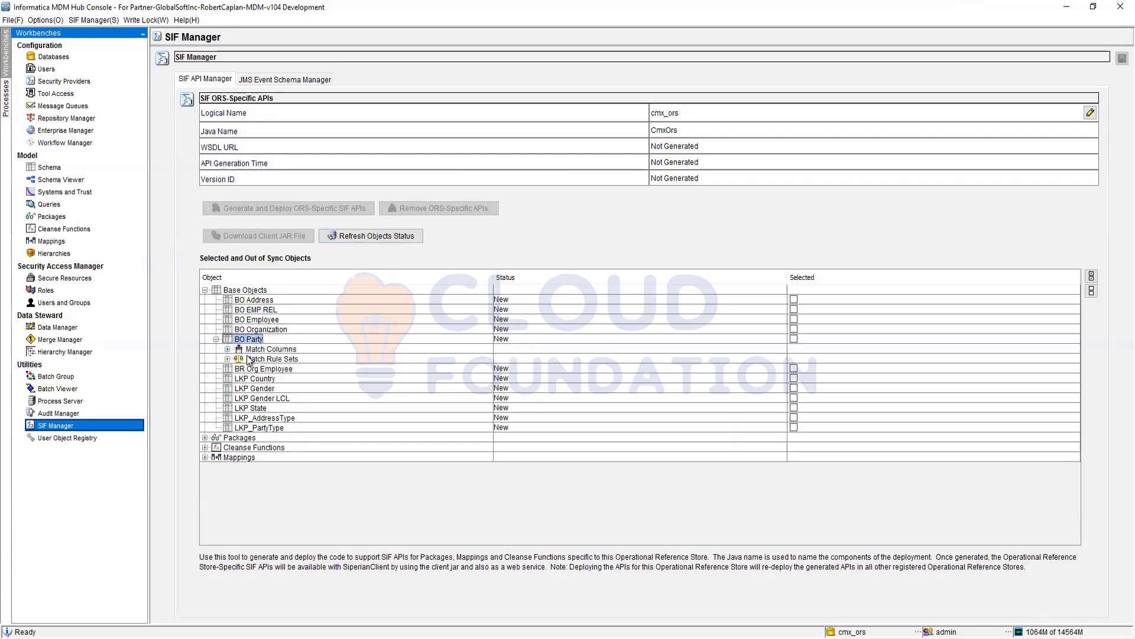
{"action": "left_click", "coordinate": [216, 339]}
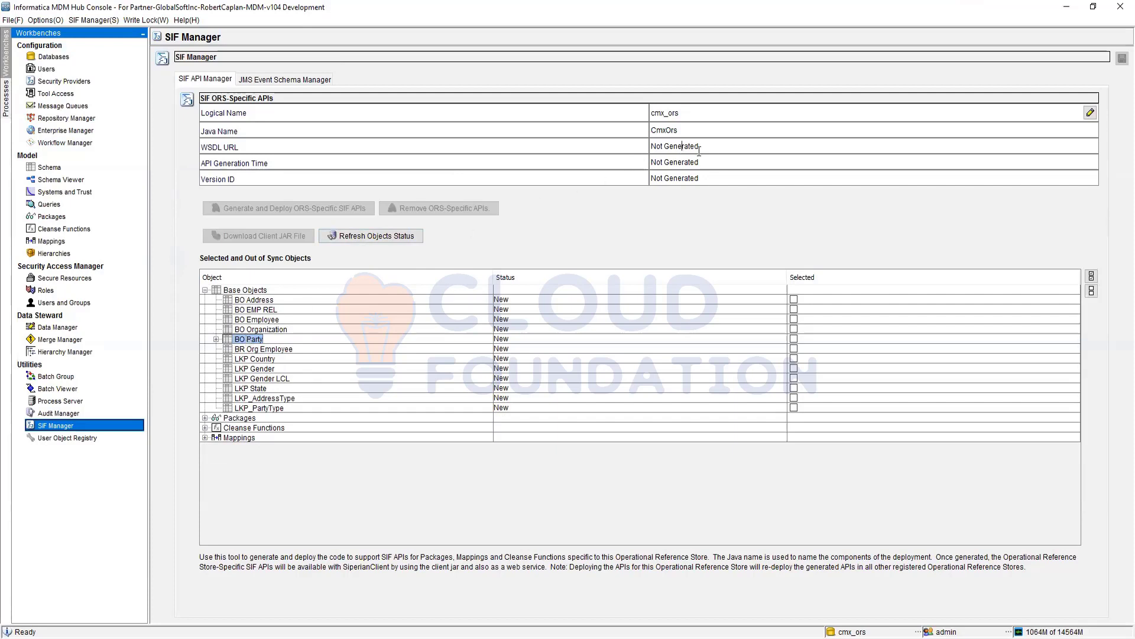
{"action": "left_click_drag", "start_coordinate": [721, 149], "coordinate": [621, 142]}
- Mark BO Address, BO EMP REL, BO Employee, BO Organization, LKP Gender, LKP Gender LCL, LKP_AddressType and LKP_PartyType for API generation
{"action": "left_click", "coordinate": [794, 300]}
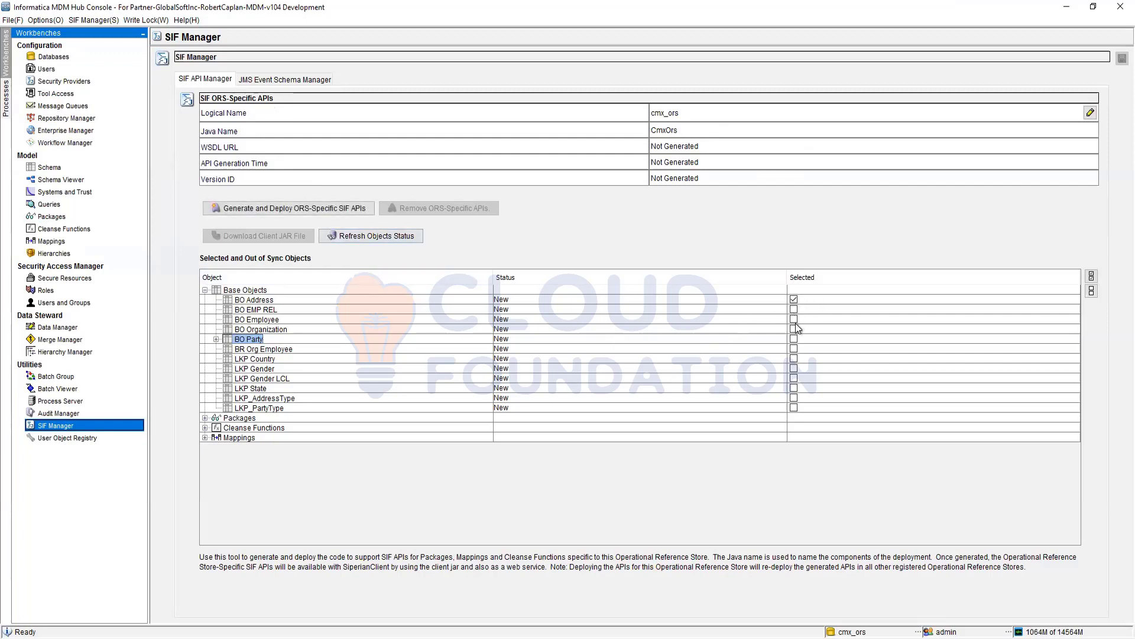
{"action": "left_click", "coordinate": [793, 309]}
{"action": "left_click", "coordinate": [793, 319]}
{"action": "left_click", "coordinate": [794, 329]}
{"action": "left_click", "coordinate": [793, 368]}
{"action": "left_click", "coordinate": [793, 378]}
{"action": "left_click", "coordinate": [794, 407]}
{"action": "left_click", "coordinate": [794, 397]}
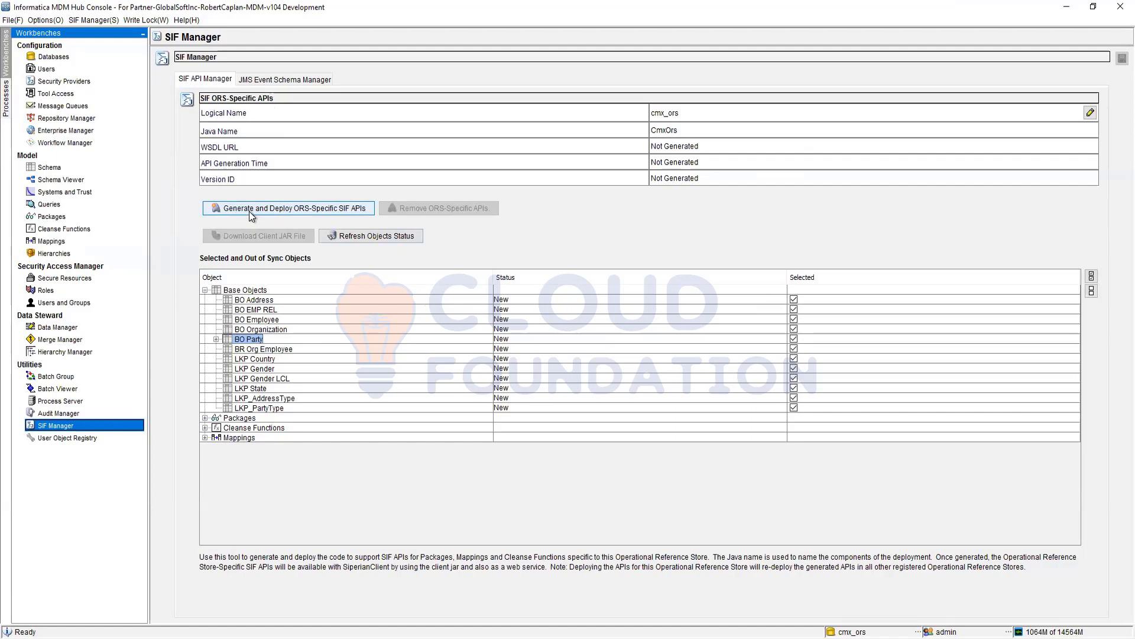
- Uncheck every object except BO Party, then generate and deploy its ORS-specific SIF APIs
{"action": "left_click", "coordinate": [794, 300]}
{"action": "left_click", "coordinate": [795, 309]}
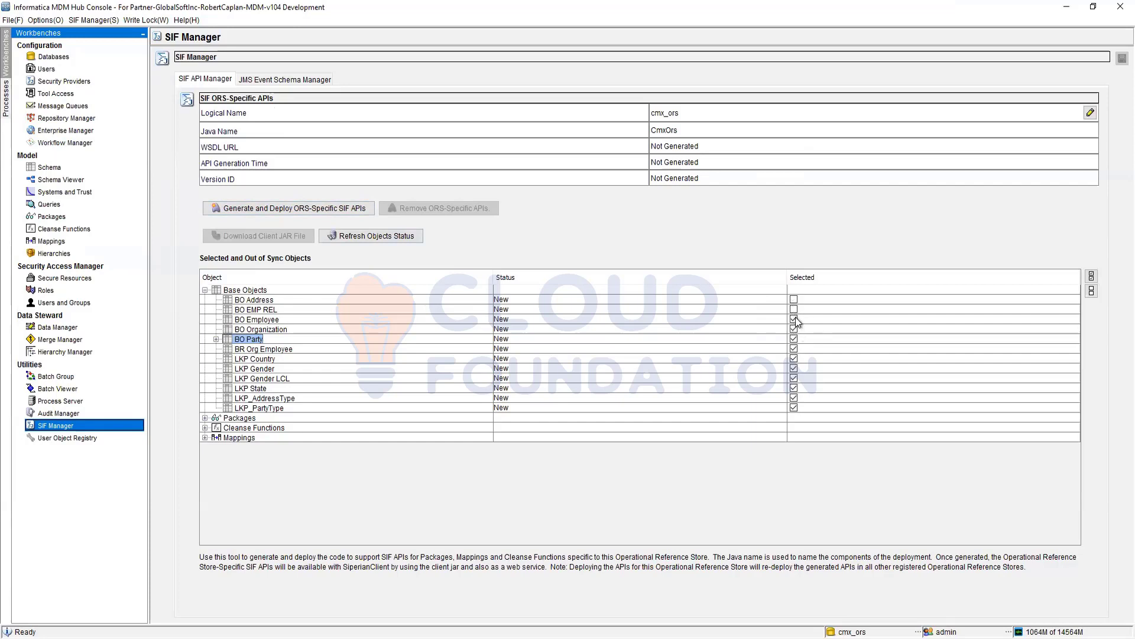
{"action": "left_click", "coordinate": [794, 319]}
{"action": "left_click", "coordinate": [794, 329]}
{"action": "left_click", "coordinate": [794, 349]}
{"action": "left_click", "coordinate": [795, 358]}
{"action": "left_click", "coordinate": [794, 367]}
{"action": "left_click", "coordinate": [794, 378]}
{"action": "left_click", "coordinate": [794, 409]}
{"action": "left_click", "coordinate": [278, 208]}
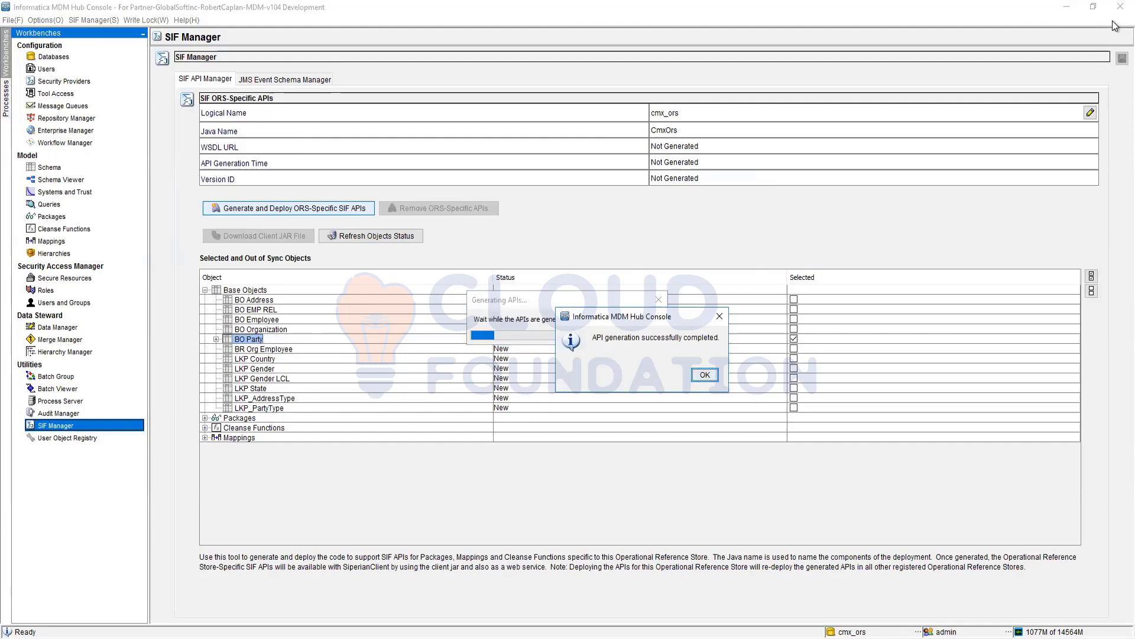
- Acknowledge the successful API generation, select the WSDL URL, and switch to Oracle SQL Developer
{"action": "left_click", "coordinate": [707, 375]}
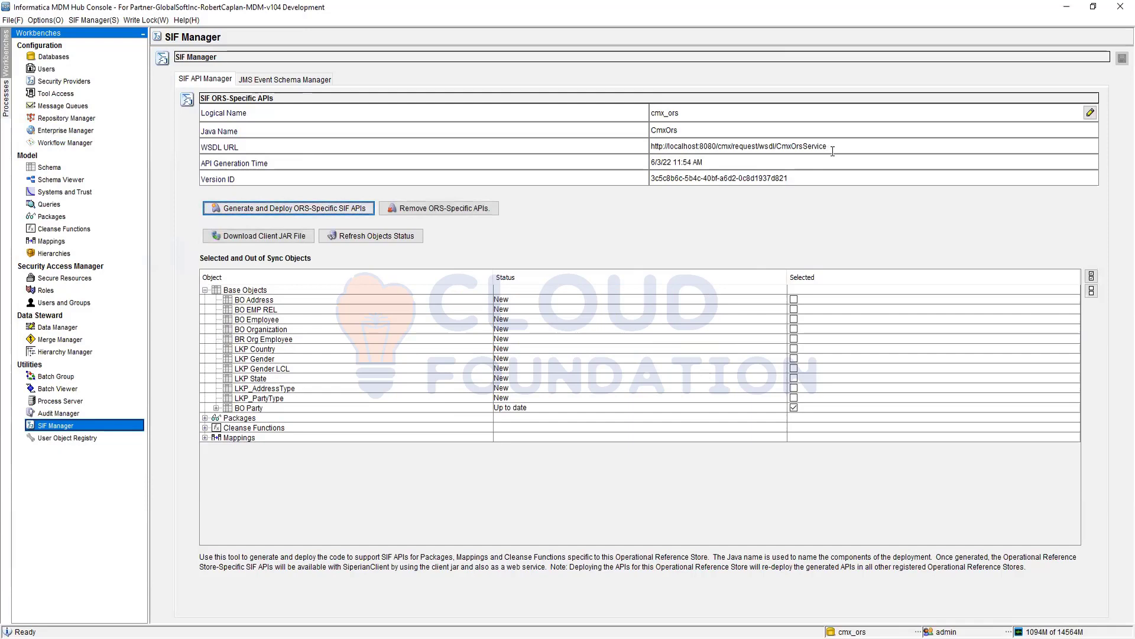
{"action": "left_click_drag", "start_coordinate": [832, 147], "coordinate": [650, 146]}
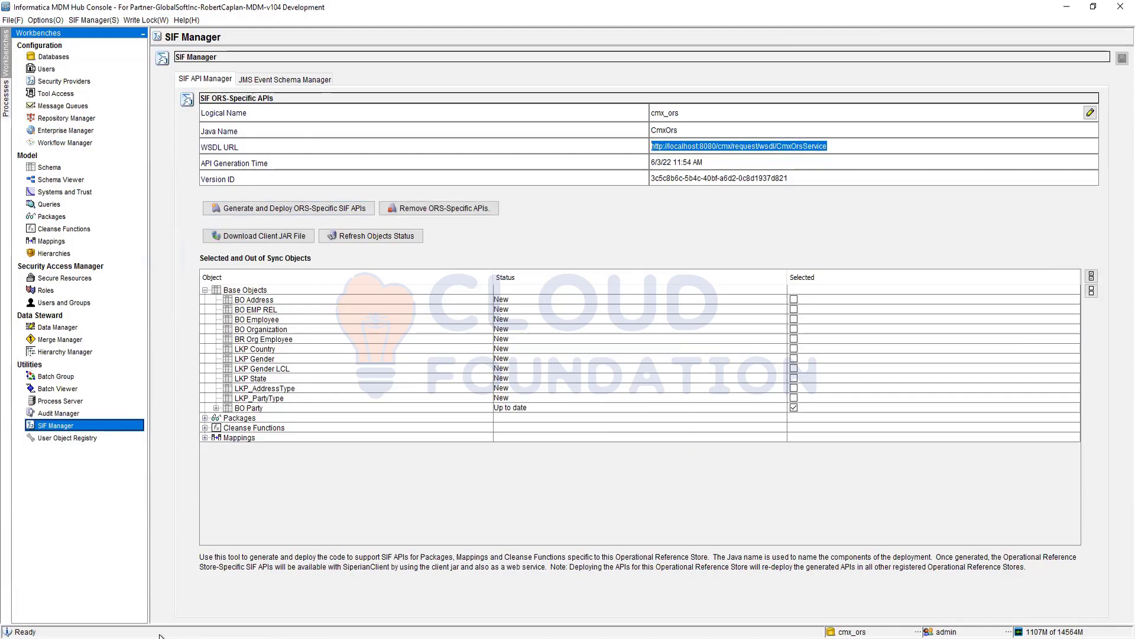
{"action": "key", "text": "alt+Tab"}
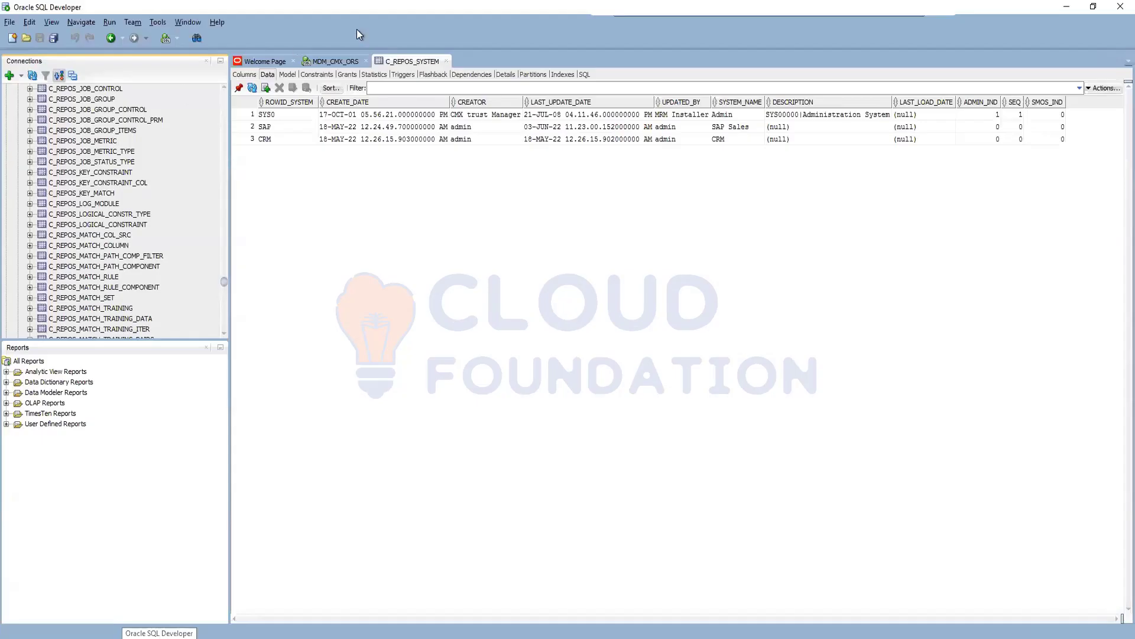
- Launch Chrome and sign in to the localhost:8080 MDM server with the username and password to load the CmxOrsService WSDL
{"action": "left_click", "coordinate": [1066, 6]}
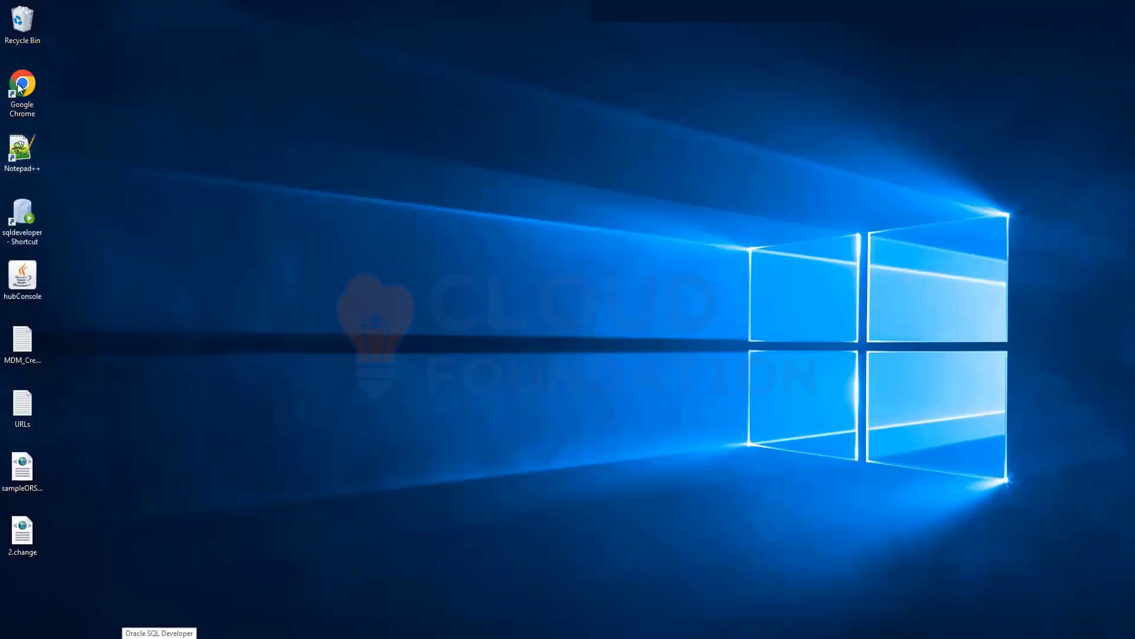
{"action": "double_click", "coordinate": [40, 114]}
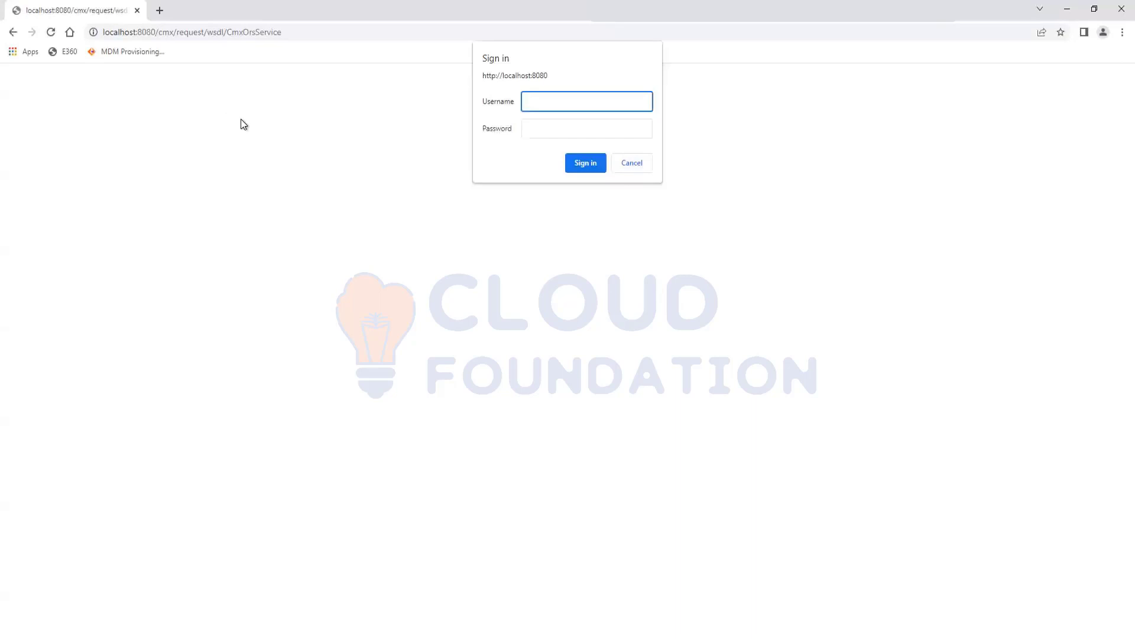
{"action": "type", "text": "admin"}
{"action": "key", "text": "Tab"}
{"action": "type", "text": "admin1"}
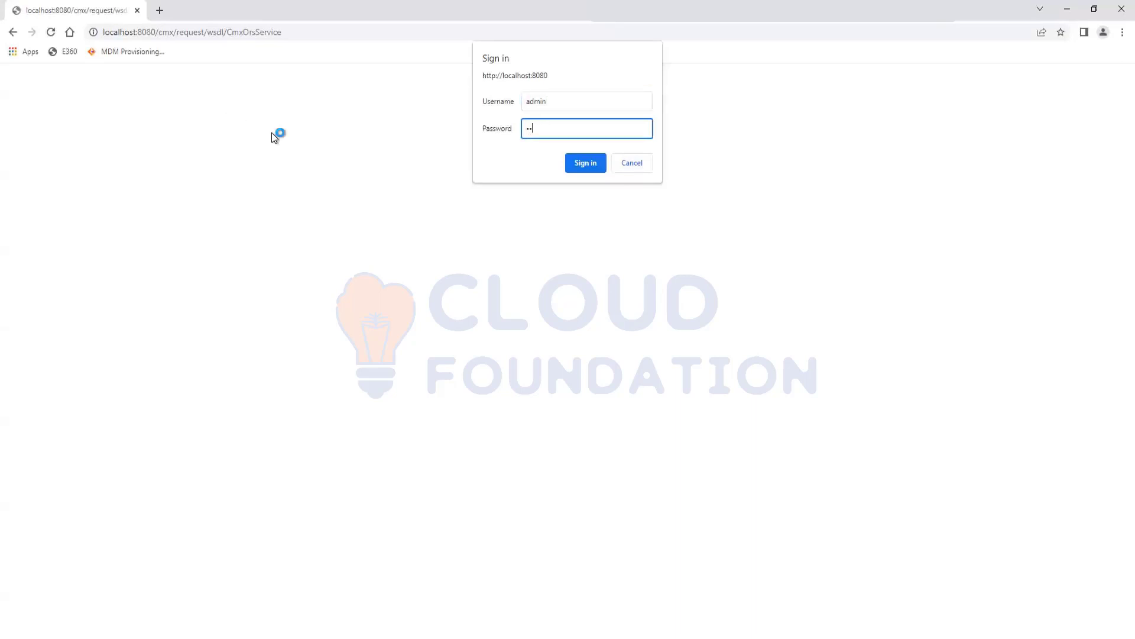
{"action": "key", "text": "BackSpace"}
{"action": "key", "text": "BackSpace"}
{"action": "key", "text": "BackSpace"}
{"action": "key", "text": "BackSpace"}
{"action": "key", "text": "BackSpace"}
{"action": "type", "text": "admin"}
{"action": "key", "text": "Return"}
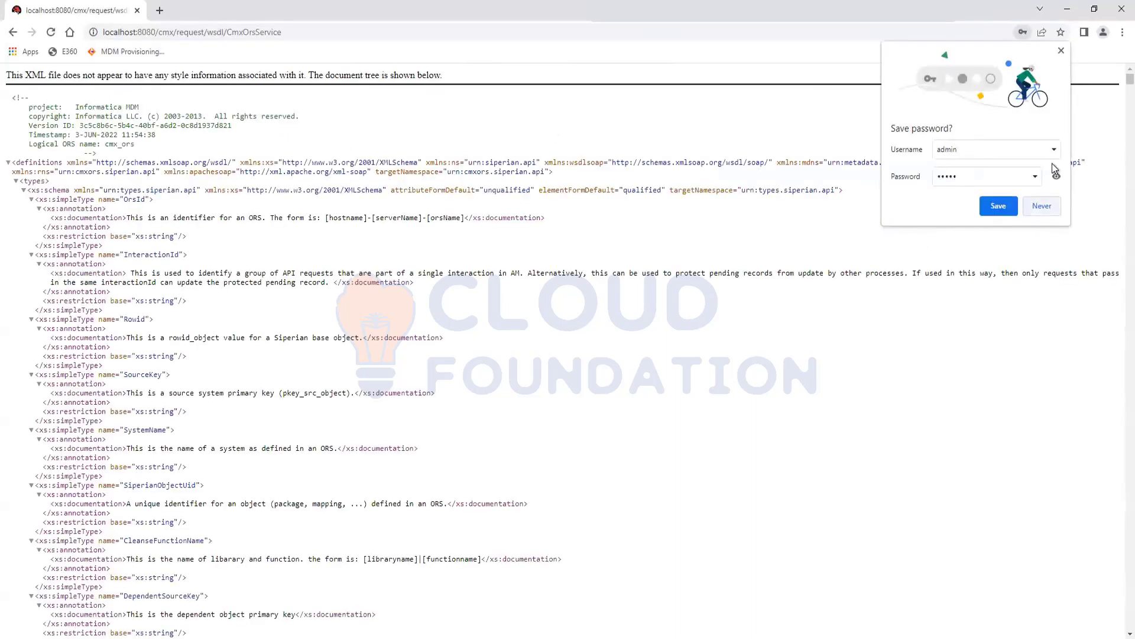
- Dismiss the save-password prompt, scroll through the WSDL schema types like XrefKey and MatchPathField, then return to the Hub Console
{"action": "left_click", "coordinate": [1060, 52]}
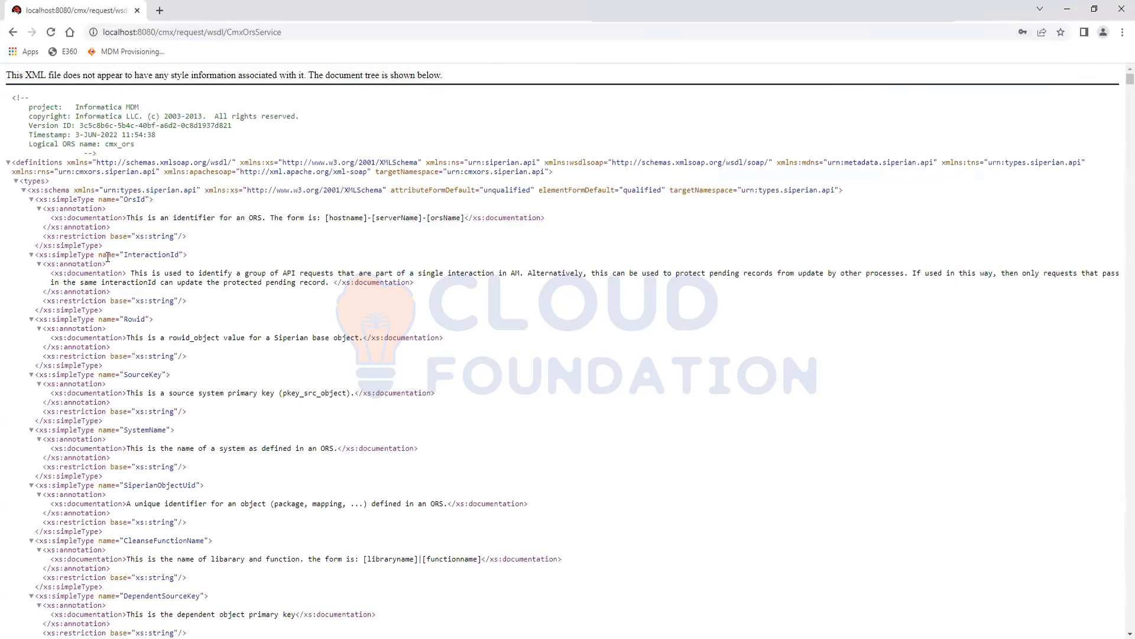
{"action": "scroll", "coordinate": [107, 258], "scroll_direction": "down", "scroll_amount": 20}
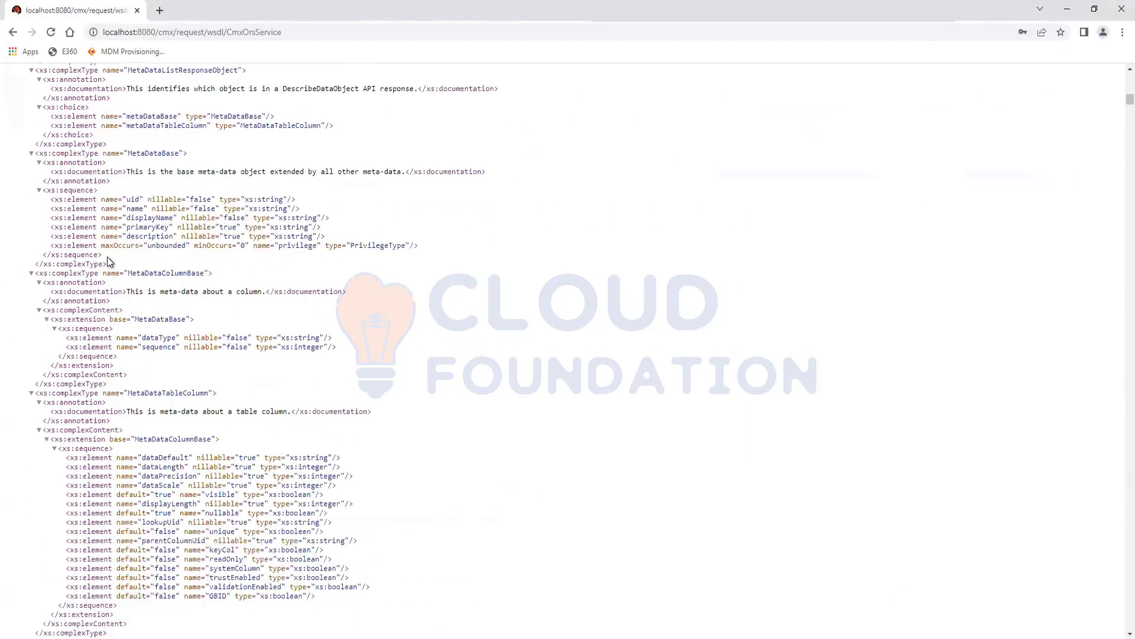
{"action": "scroll", "coordinate": [108, 258], "scroll_direction": "down", "scroll_amount": 15}
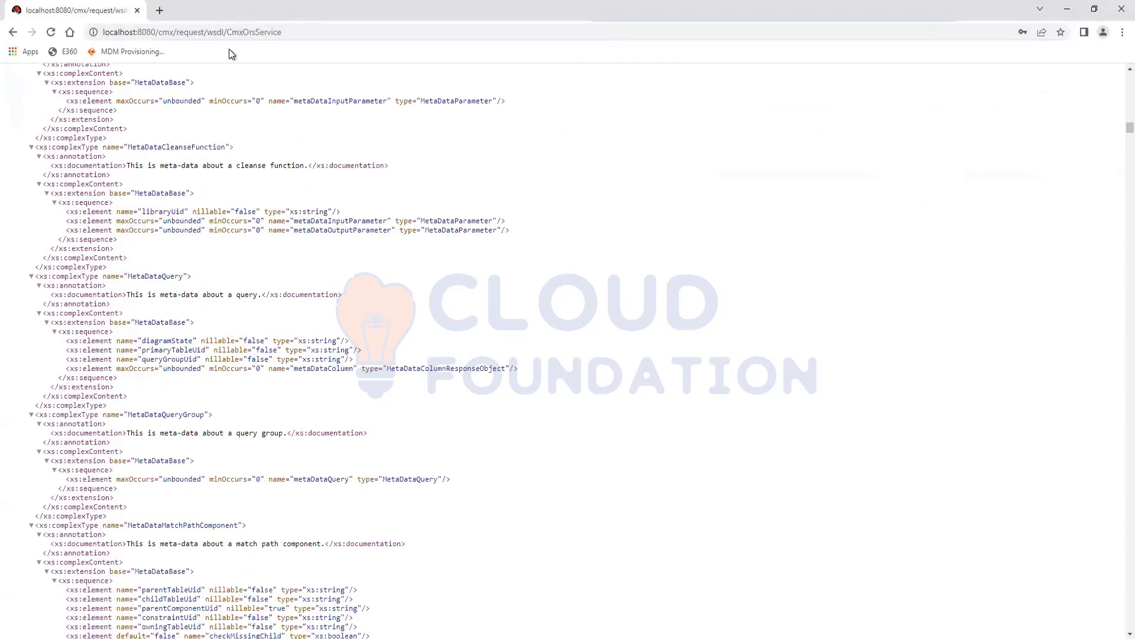
{"action": "scroll", "coordinate": [136, 337], "scroll_direction": "down", "scroll_amount": 2}
{"action": "scroll", "coordinate": [136, 337], "scroll_direction": "down", "scroll_amount": 20}
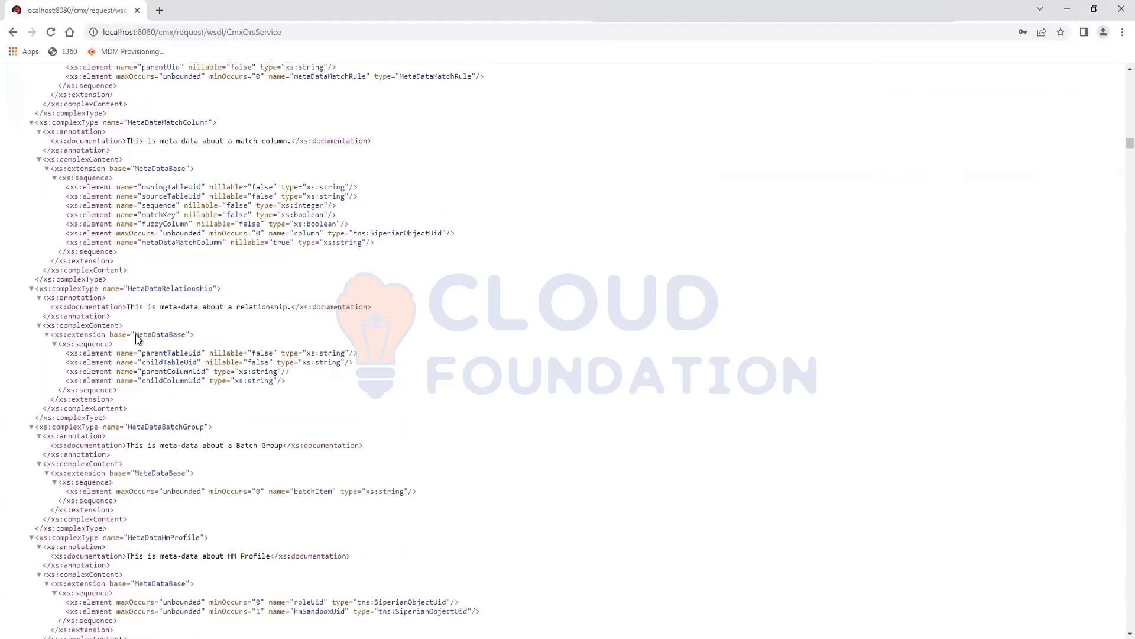
{"action": "scroll", "coordinate": [136, 334], "scroll_direction": "down", "scroll_amount": 4}
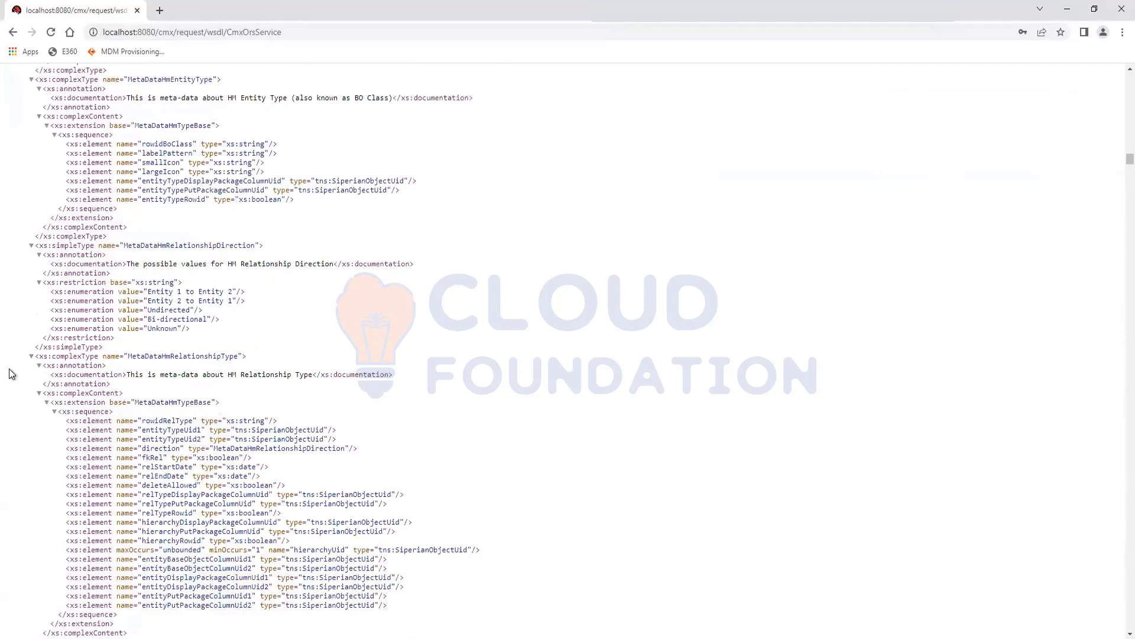
{"action": "scroll", "coordinate": [256, 288], "scroll_direction": "down", "scroll_amount": 12}
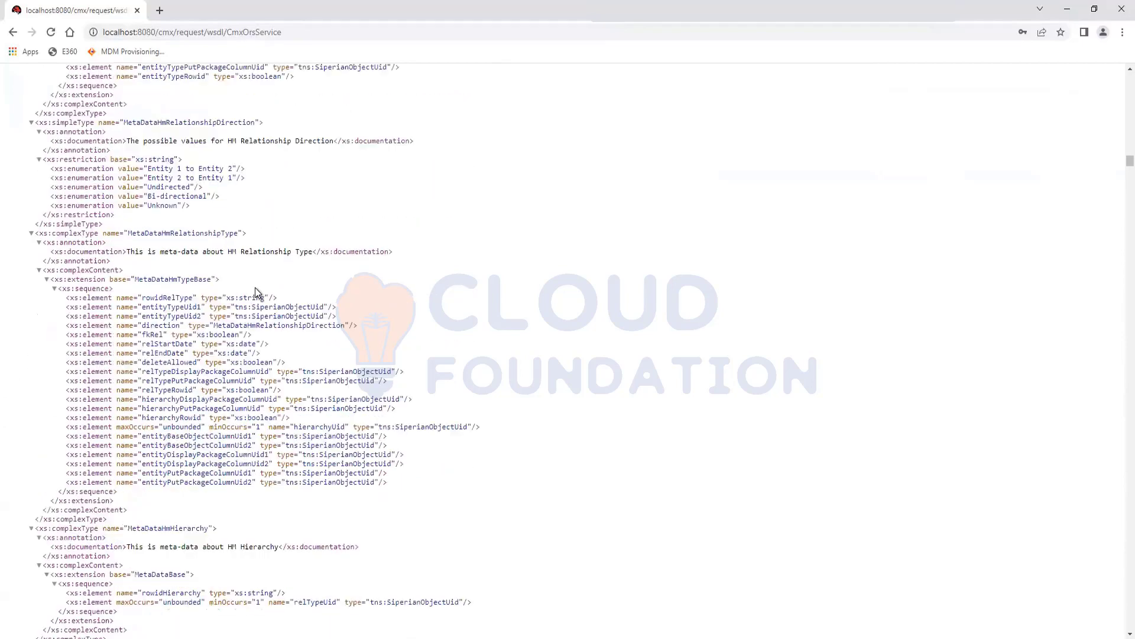
{"action": "scroll", "coordinate": [256, 288], "scroll_direction": "down", "scroll_amount": 10}
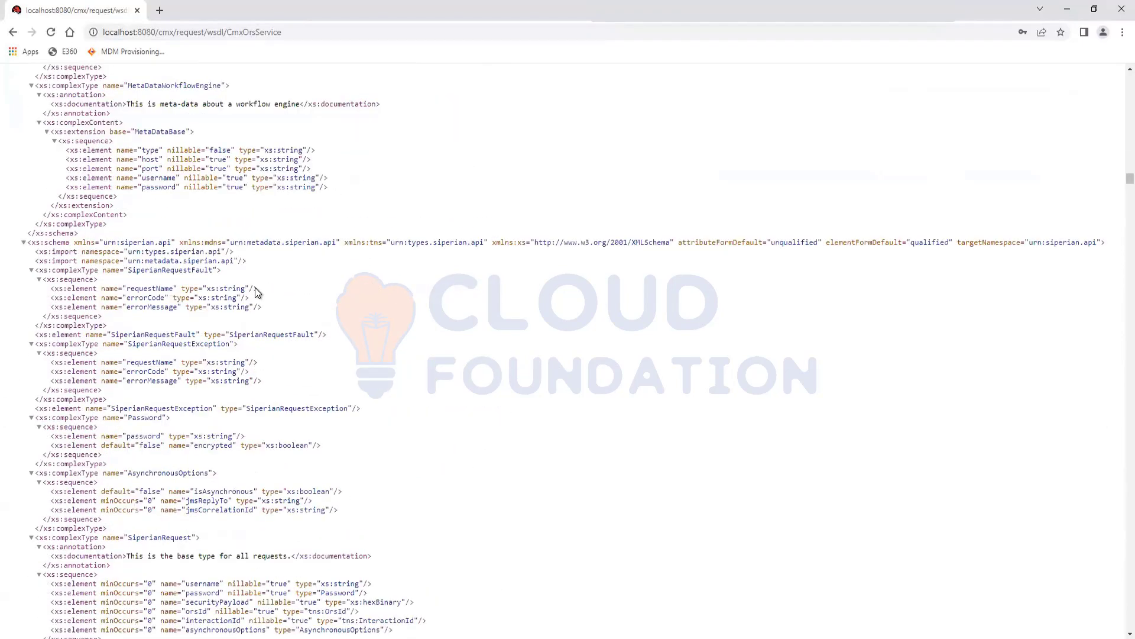
{"action": "scroll", "coordinate": [256, 290], "scroll_direction": "down", "scroll_amount": 10}
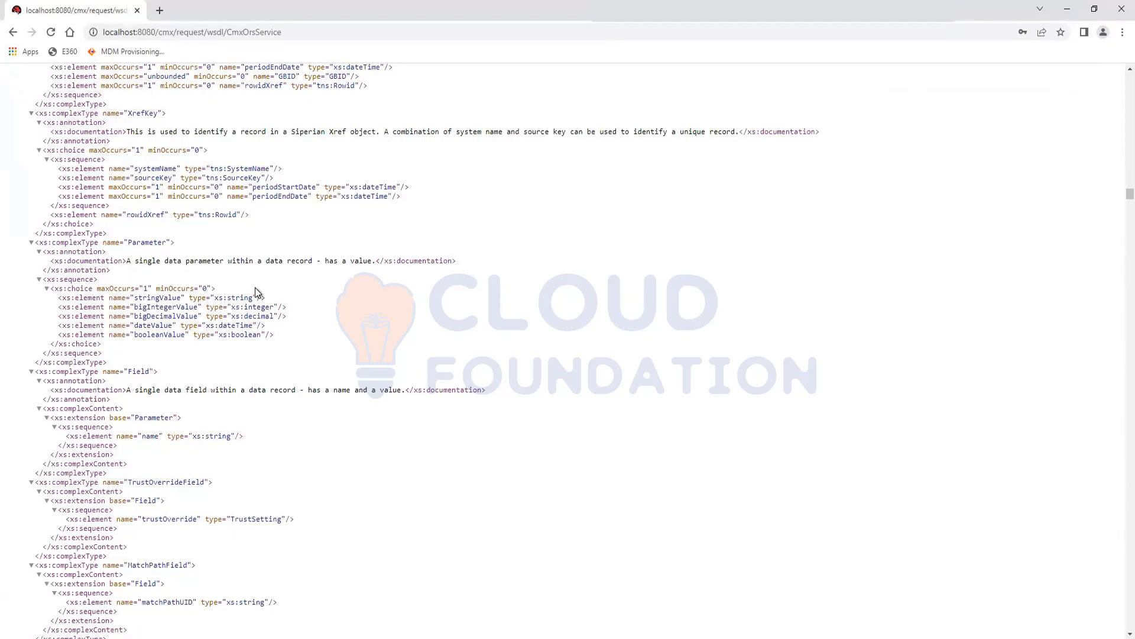
{"action": "key", "text": "alt+Tab"}
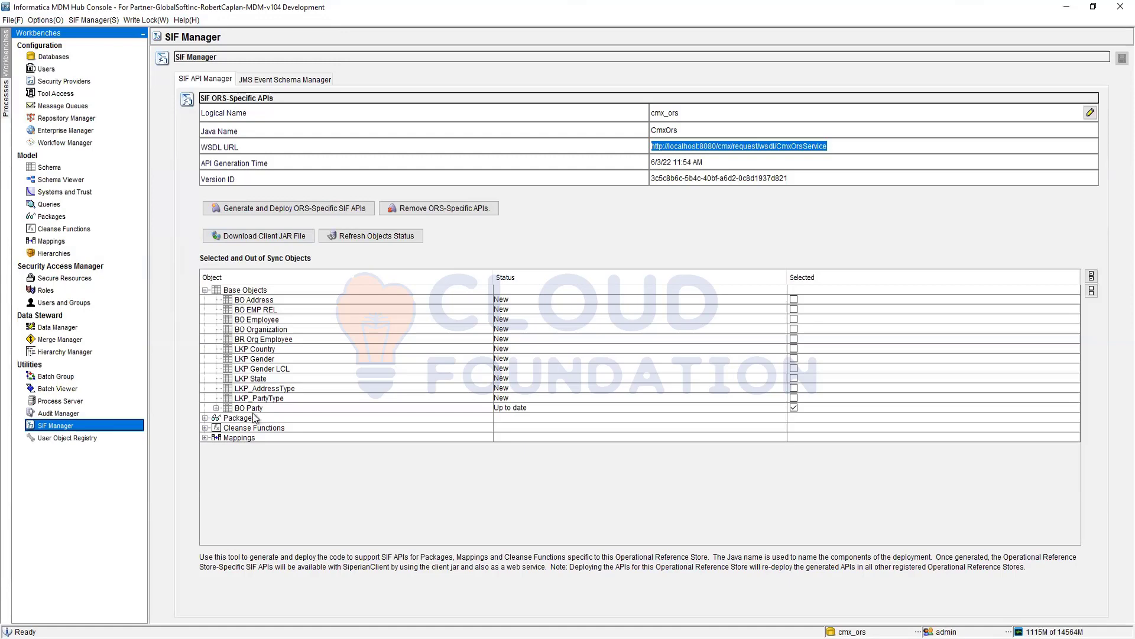
- Open User Object Registry under Utilities, showing an empty Custom Stored Procedures list
{"action": "left_click", "coordinate": [54, 438]}
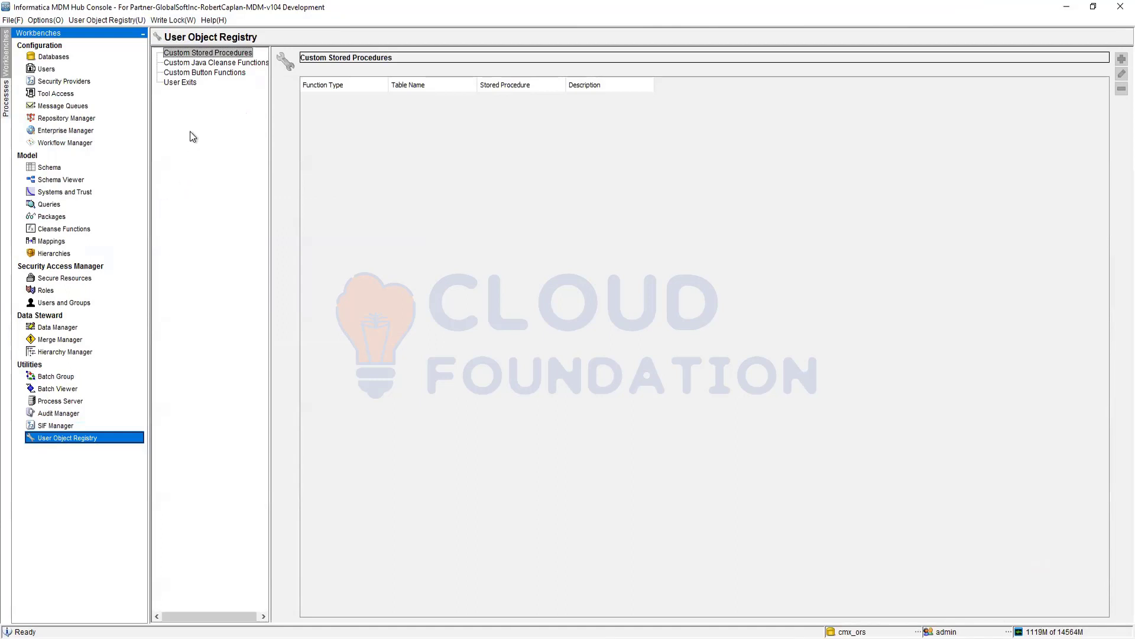
- Select User Exits in the User Object Registry list
{"action": "left_click", "coordinate": [179, 82]}
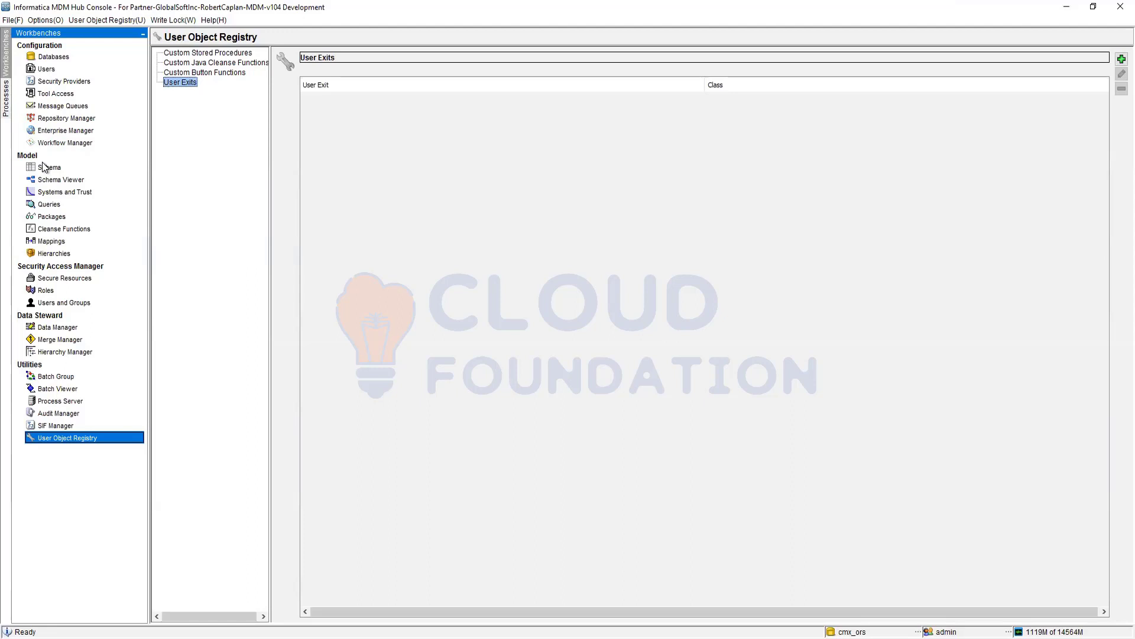
- In the Schema workbench, collapse BO Address and show BO Party's columns (1 key, 13 system, 5 regular)
{"action": "left_click", "coordinate": [48, 169]}
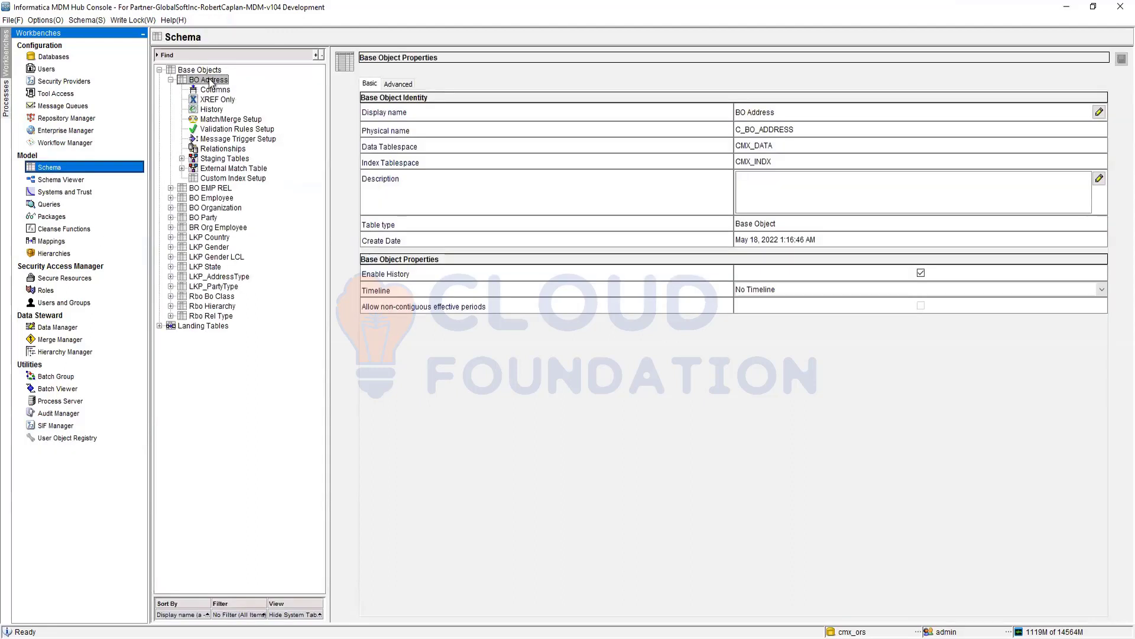
{"action": "left_click", "coordinate": [170, 80]}
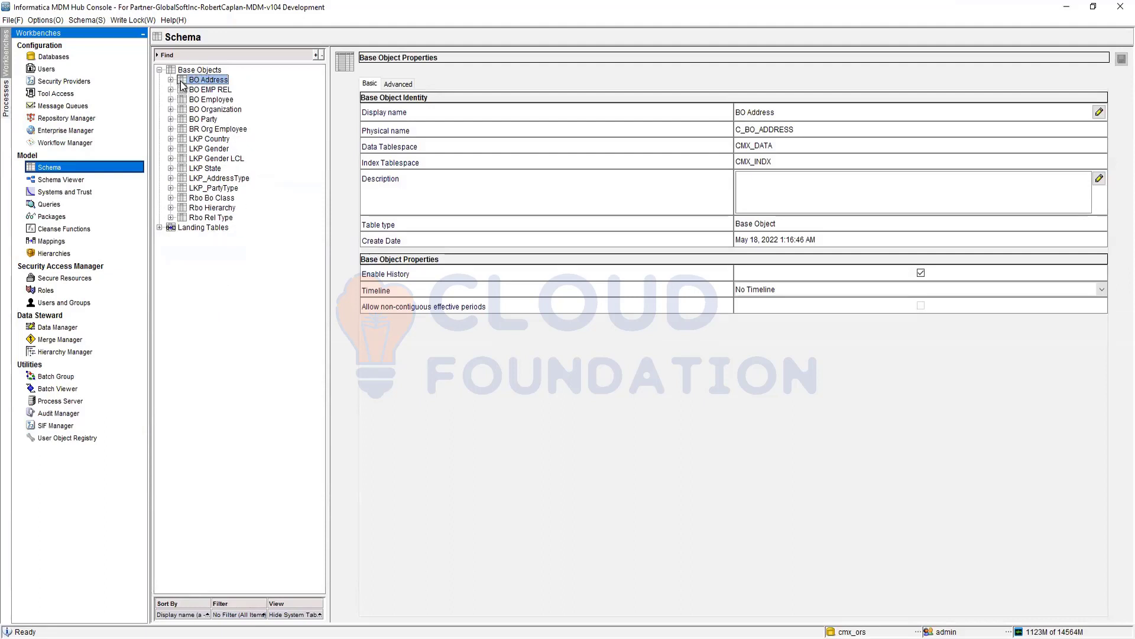
{"action": "key", "text": "Up"}
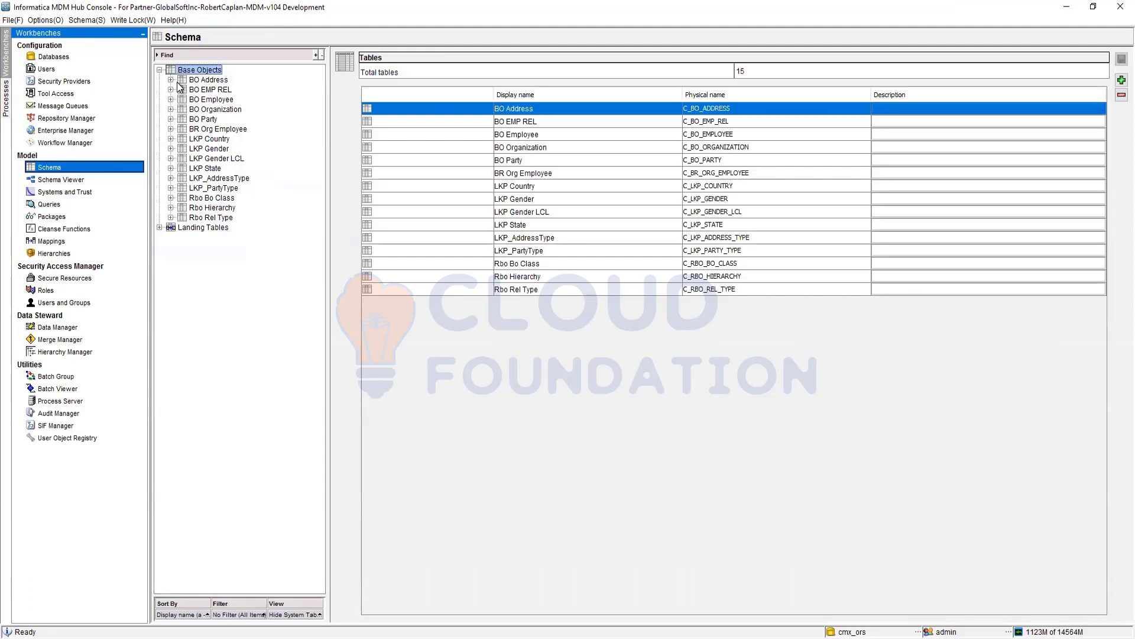
{"action": "left_click", "coordinate": [171, 119]}
{"action": "left_click", "coordinate": [198, 129]}
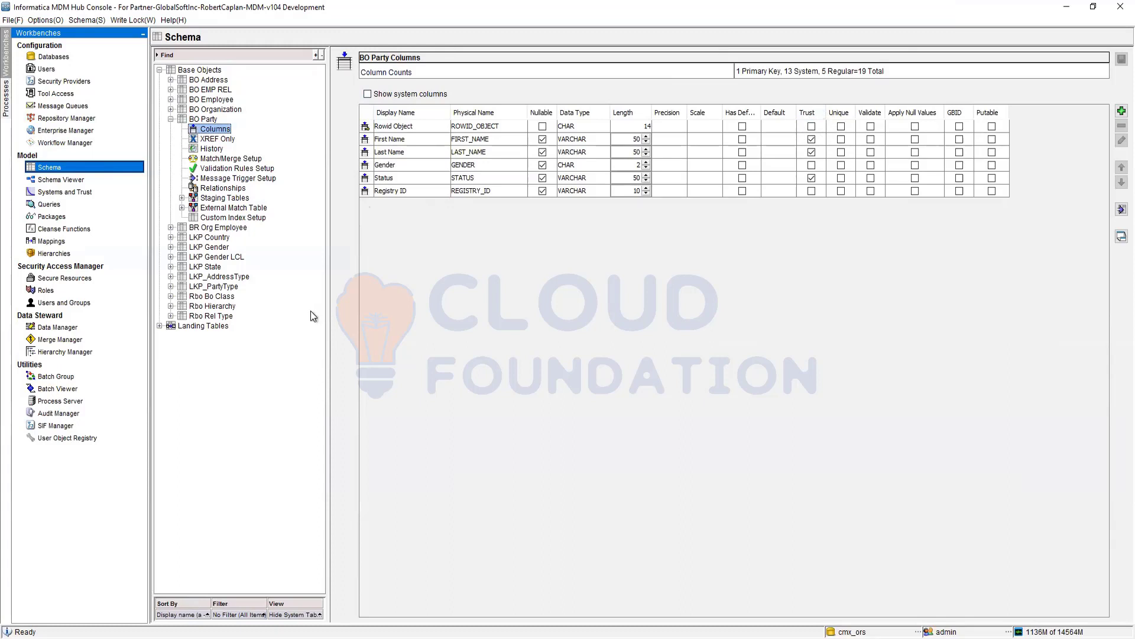
- Inspect BO Party's First Name and system columns, then show its properties (C_BO_PARTY, history enabled)
{"action": "left_click", "coordinate": [365, 140]}
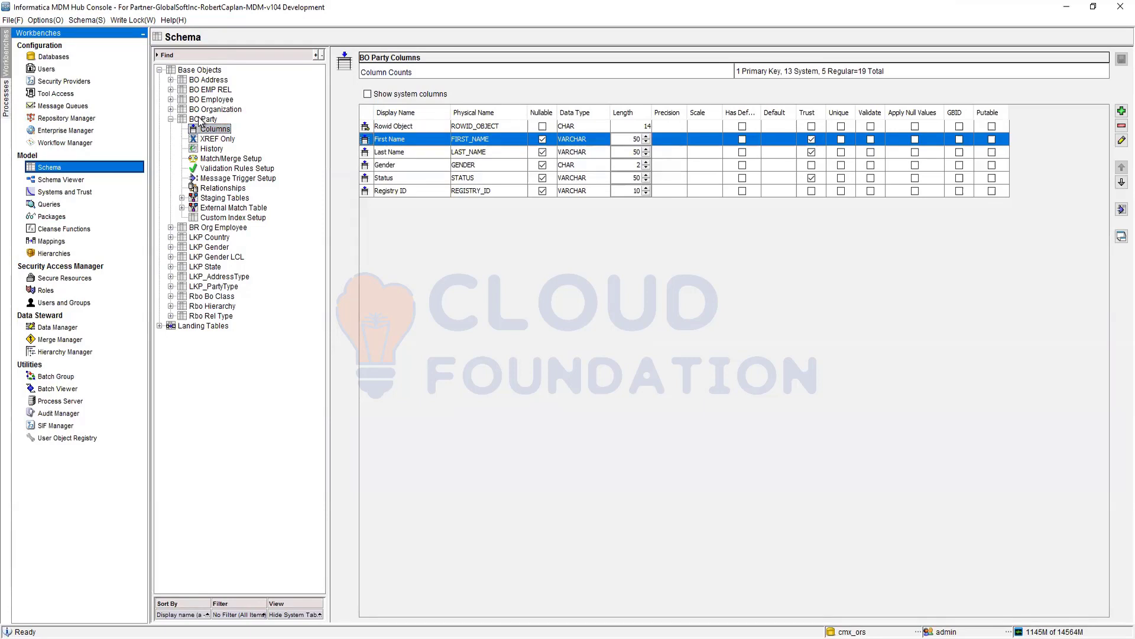
{"action": "left_click", "coordinate": [367, 94]}
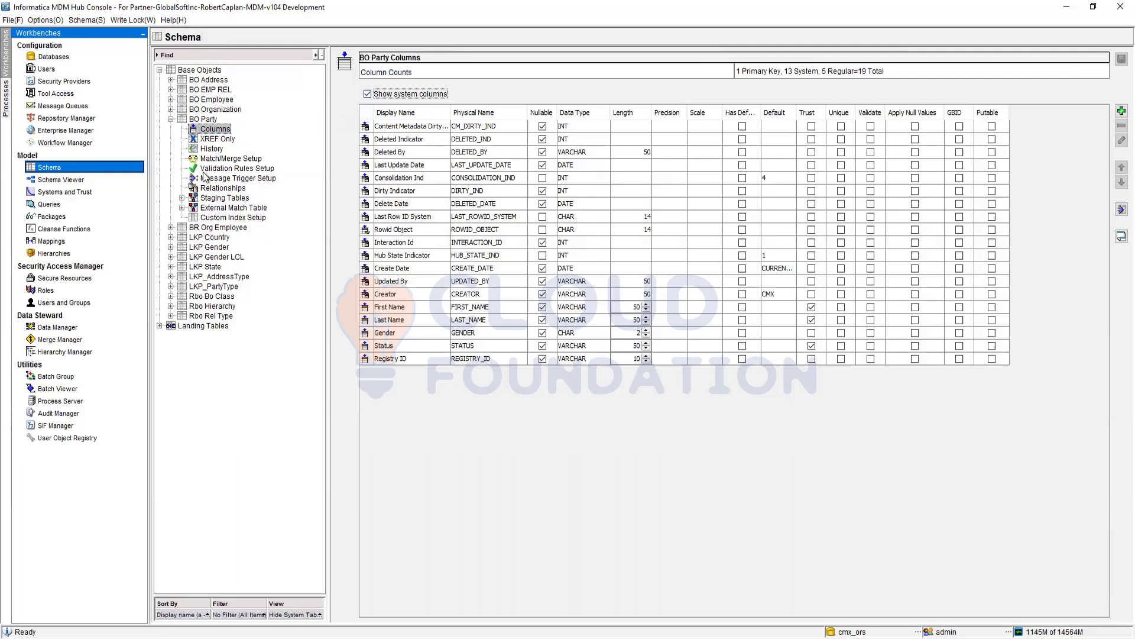
{"action": "left_click", "coordinate": [194, 121]}
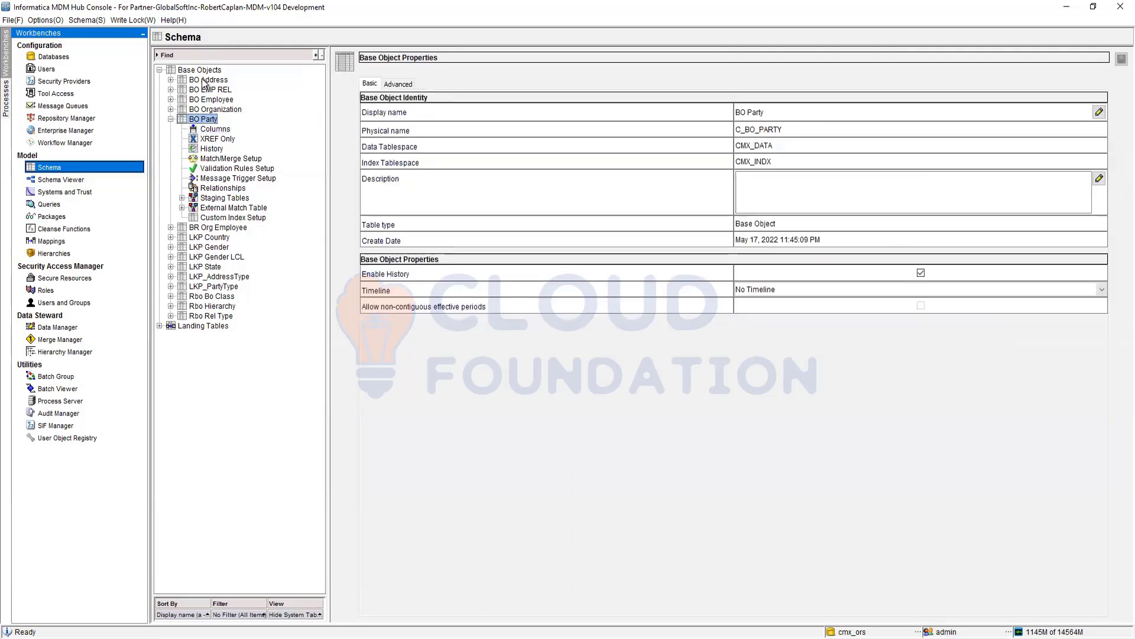
- View LKP_PartyType's properties, visit the Hierarchies workbench, then go back to Schema
{"action": "left_click", "coordinate": [211, 288]}
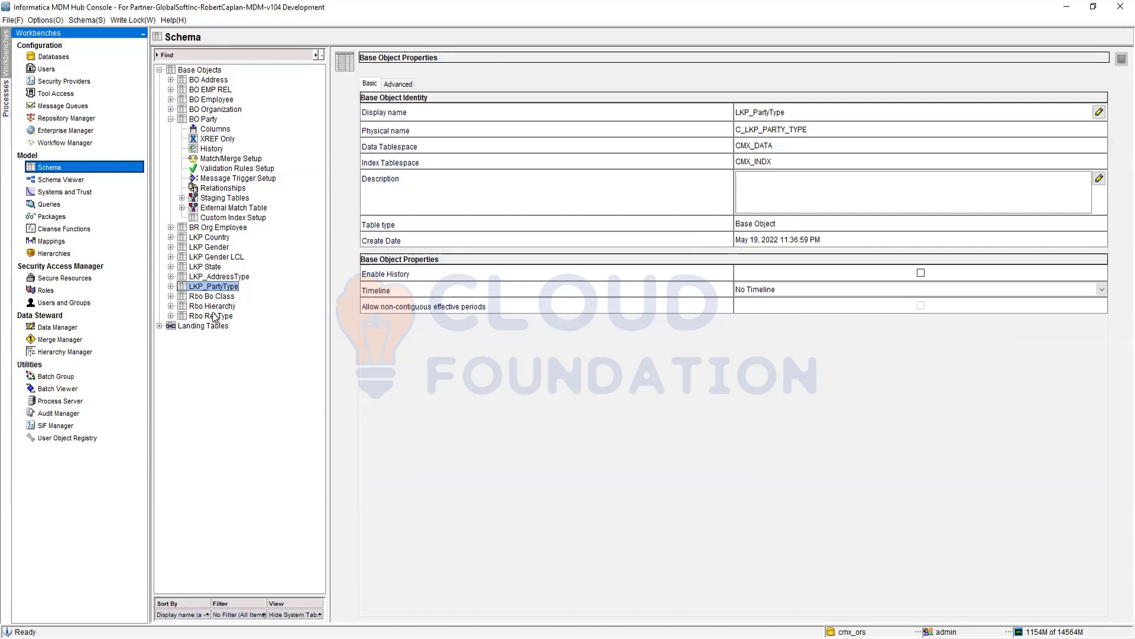
{"action": "left_click", "coordinate": [70, 256]}
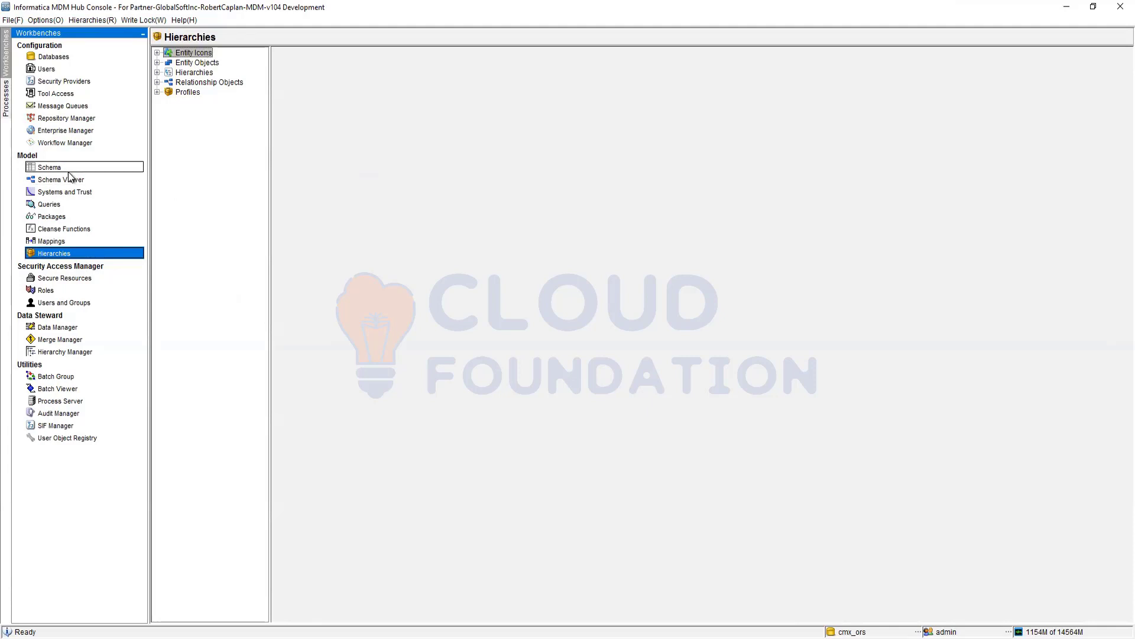
{"action": "left_click", "coordinate": [50, 167]}
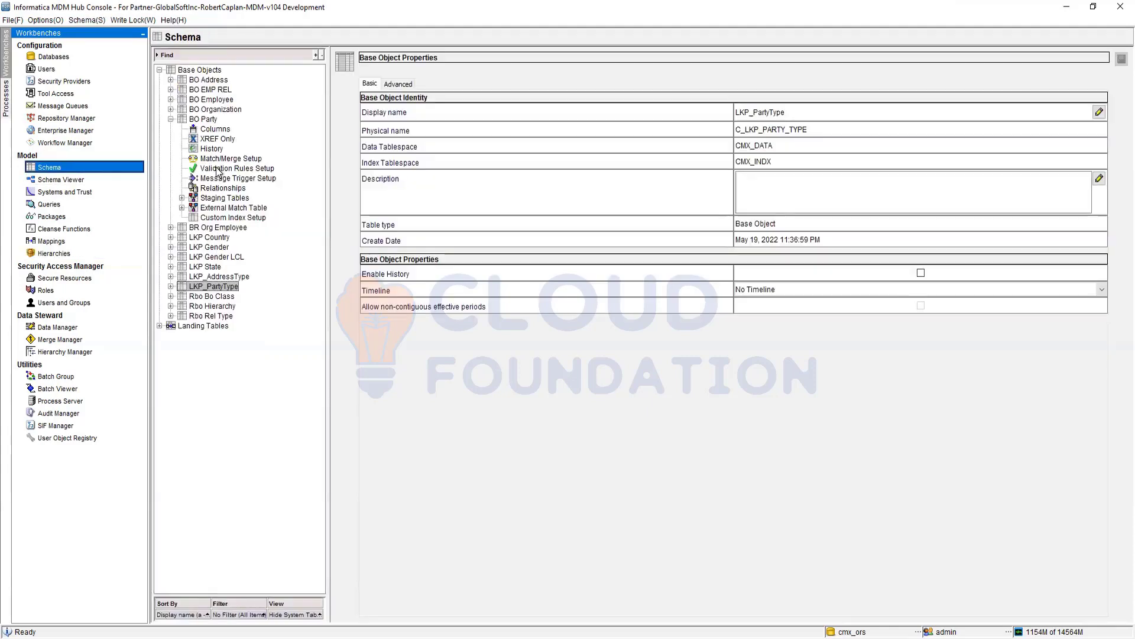
- Compare properties of Rbo Bo Class, LKP_PartyType, BO Party and BO Address, then select Excel's diagram range
{"action": "left_click", "coordinate": [210, 296]}
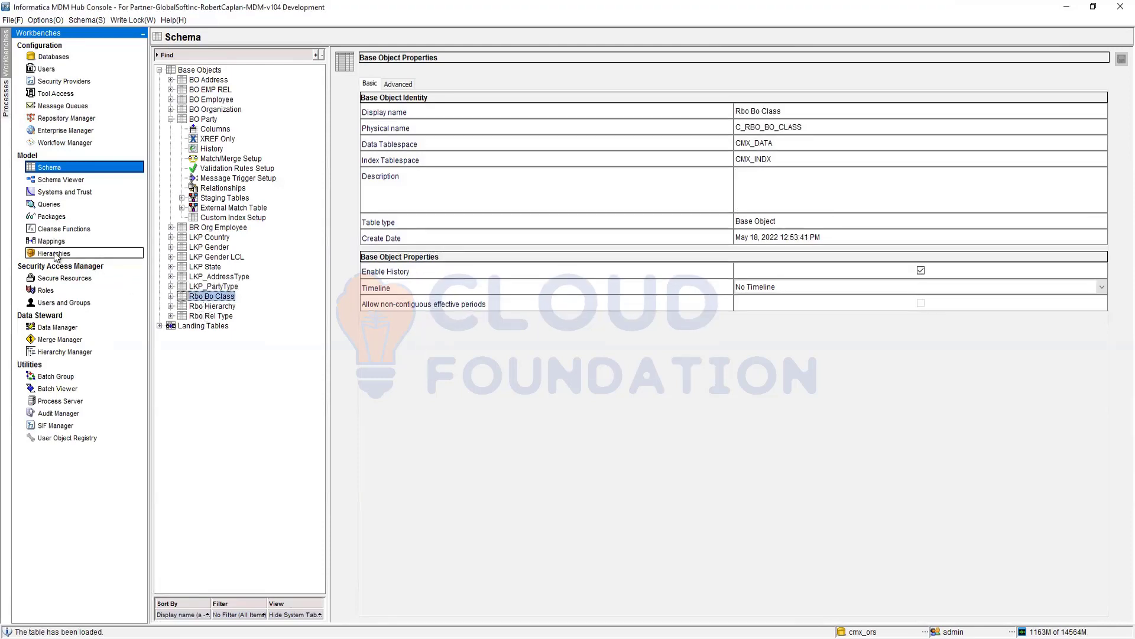
{"action": "left_click", "coordinate": [235, 288]}
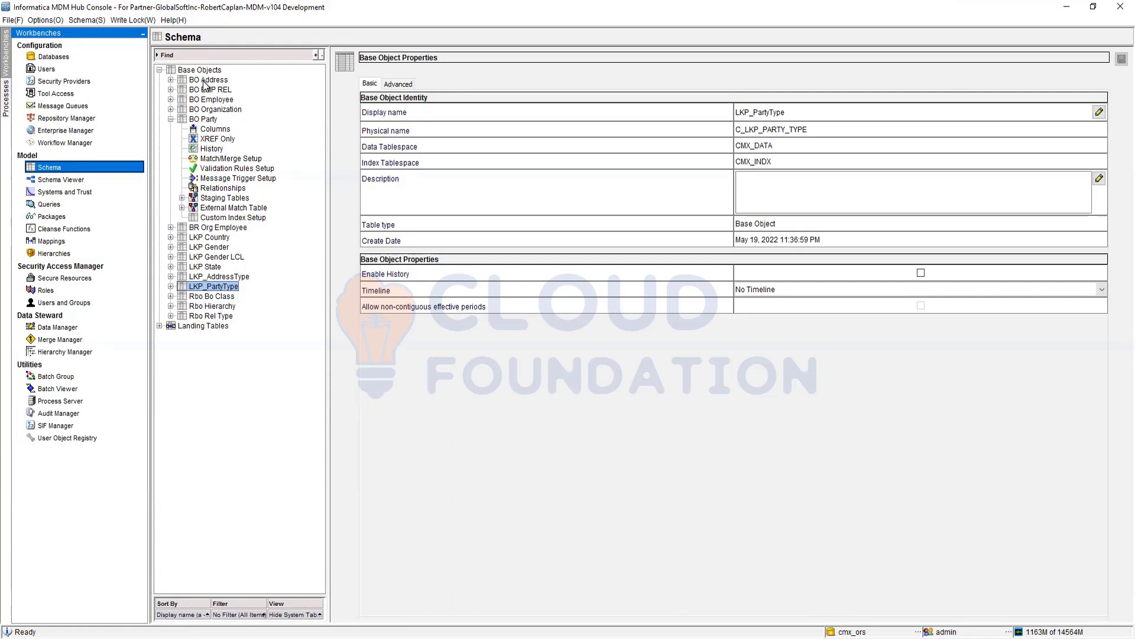
{"action": "left_click", "coordinate": [205, 120]}
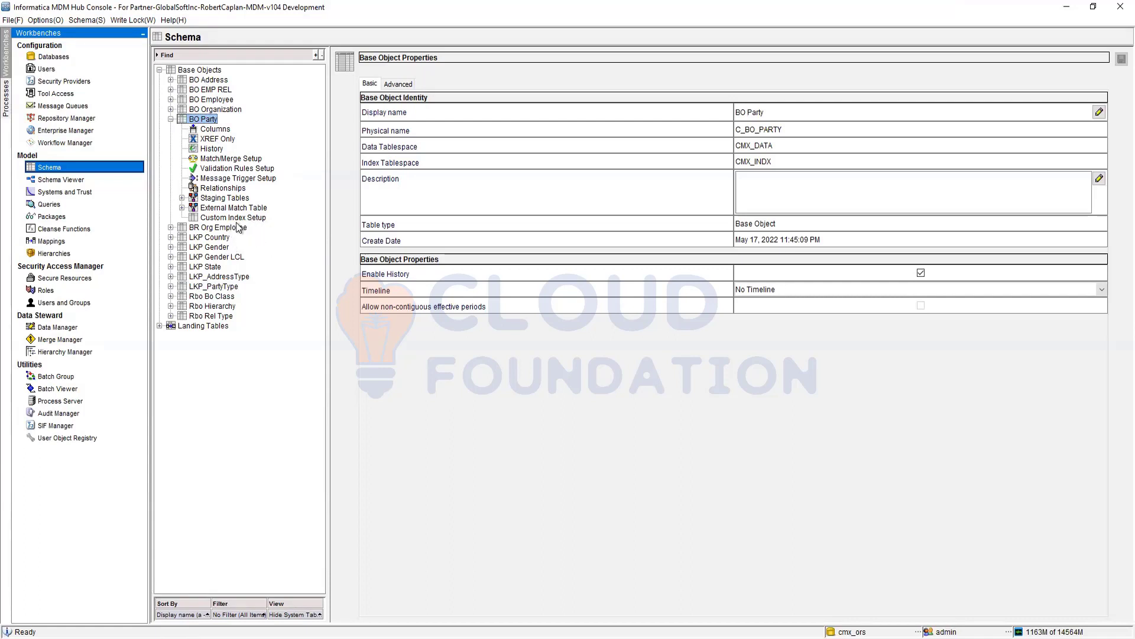
{"action": "left_click", "coordinate": [214, 80]}
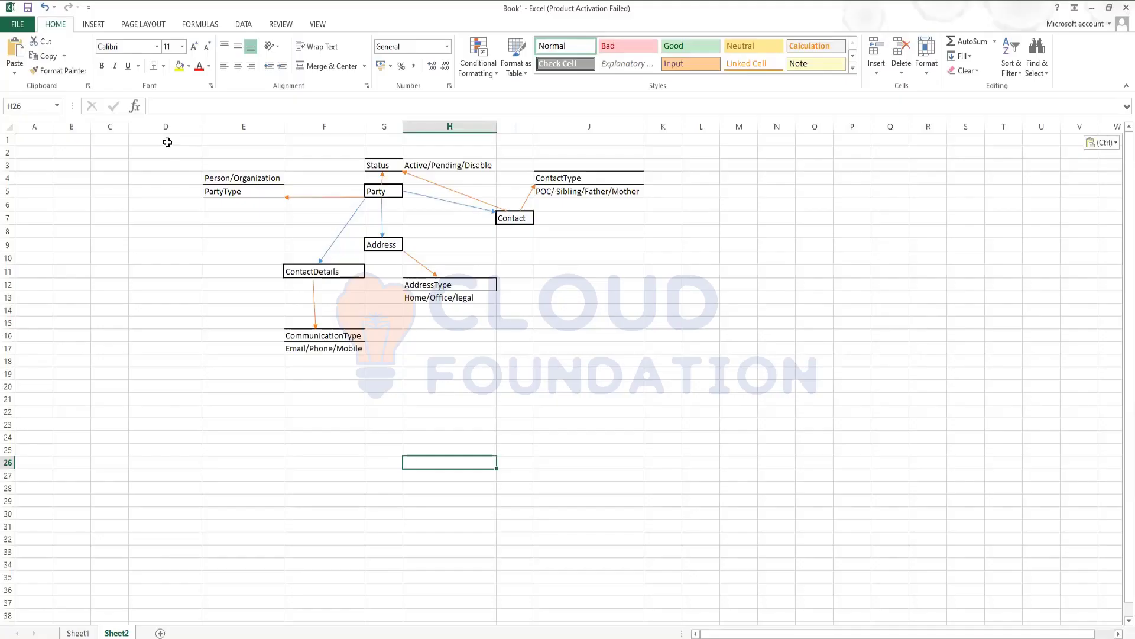
{"action": "left_click_drag", "start_coordinate": [172, 141], "coordinate": [716, 370]}
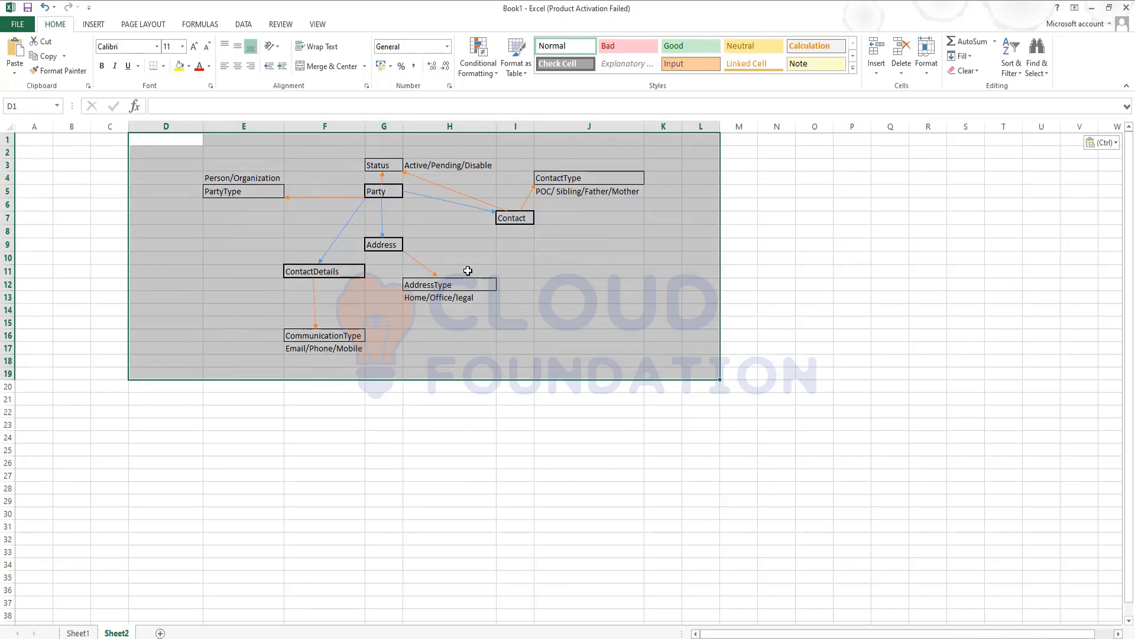
{"action": "left_click", "coordinate": [503, 425]}
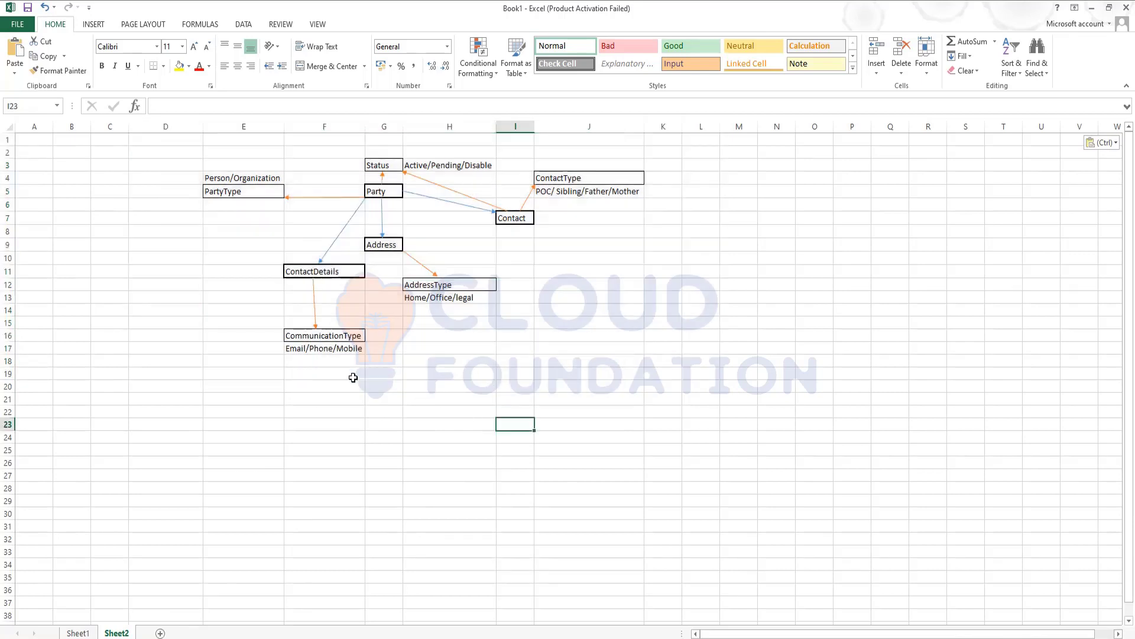
{"action": "left_click", "coordinate": [314, 310]}
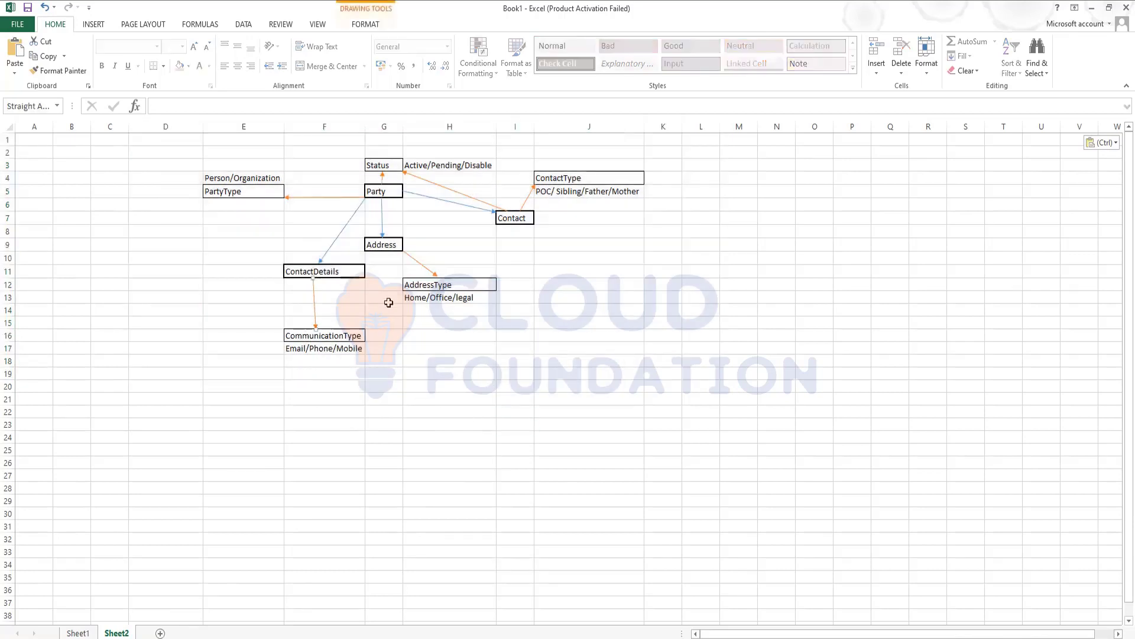
{"action": "left_click", "coordinate": [418, 259]}
{"action": "left_click", "coordinate": [469, 195]}
{"action": "left_click", "coordinate": [288, 198]}
{"action": "left_click", "coordinate": [382, 231]}
{"action": "left_click", "coordinate": [344, 232]}
- Copy the Status box into J12 and reconnect its arrow to start from Address
{"action": "left_click", "coordinate": [377, 164]}
{"action": "key", "text": "ctrl+c"}
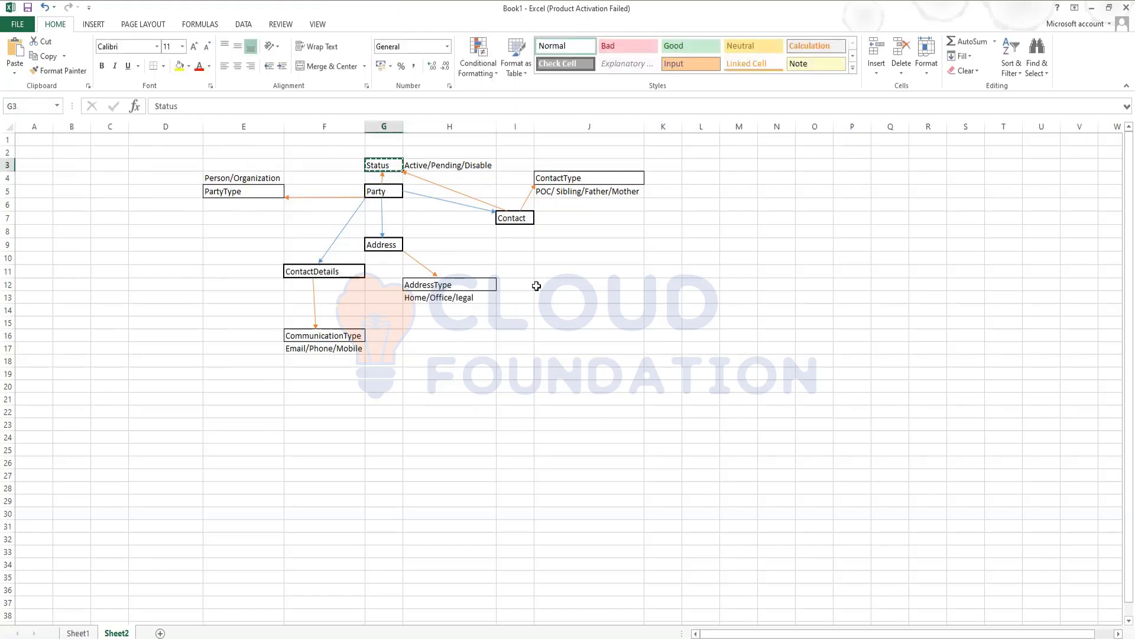
{"action": "left_click", "coordinate": [576, 284]}
{"action": "key", "text": "ctrl+v"}
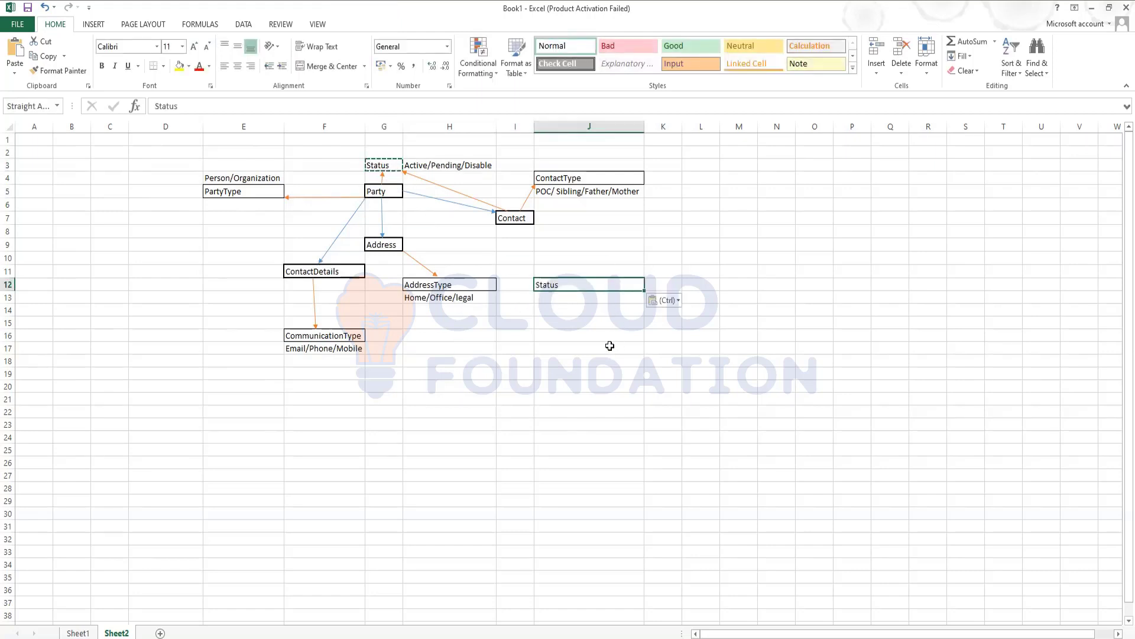
{"action": "left_click", "coordinate": [551, 299]}
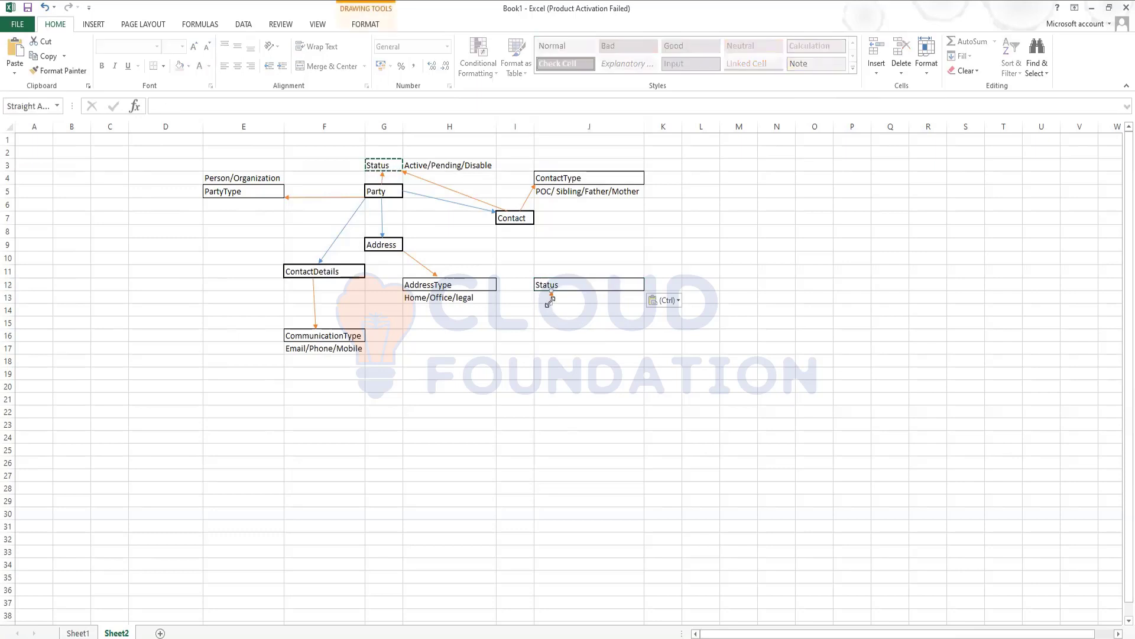
{"action": "left_click_drag", "start_coordinate": [552, 303], "coordinate": [403, 245]}
{"action": "left_click", "coordinate": [573, 286]}
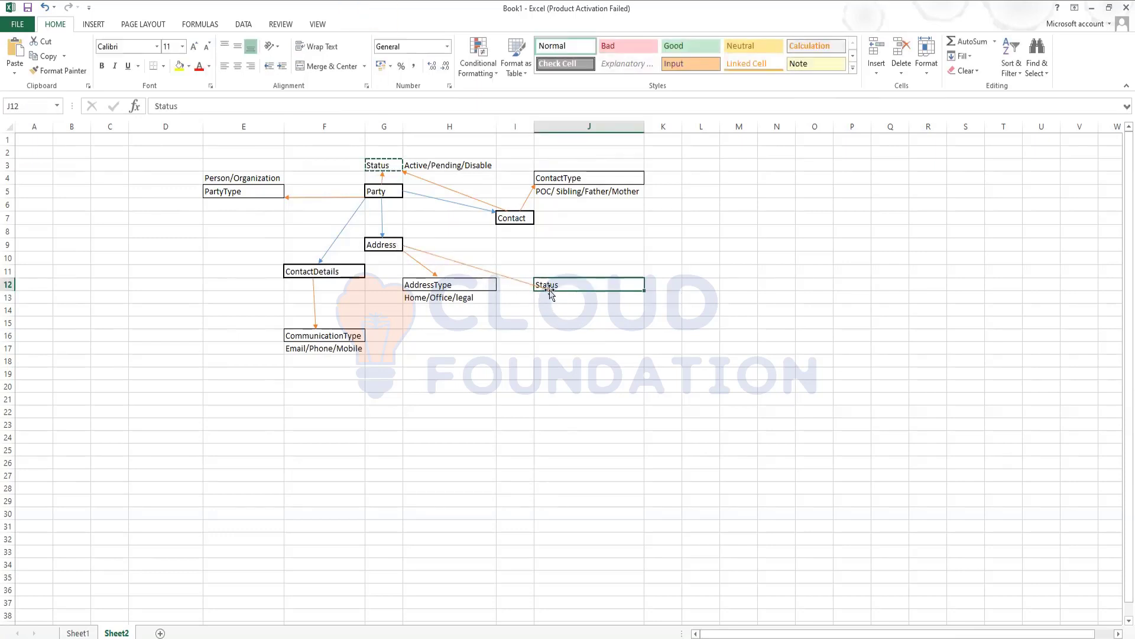
{"action": "left_click", "coordinate": [550, 289]}
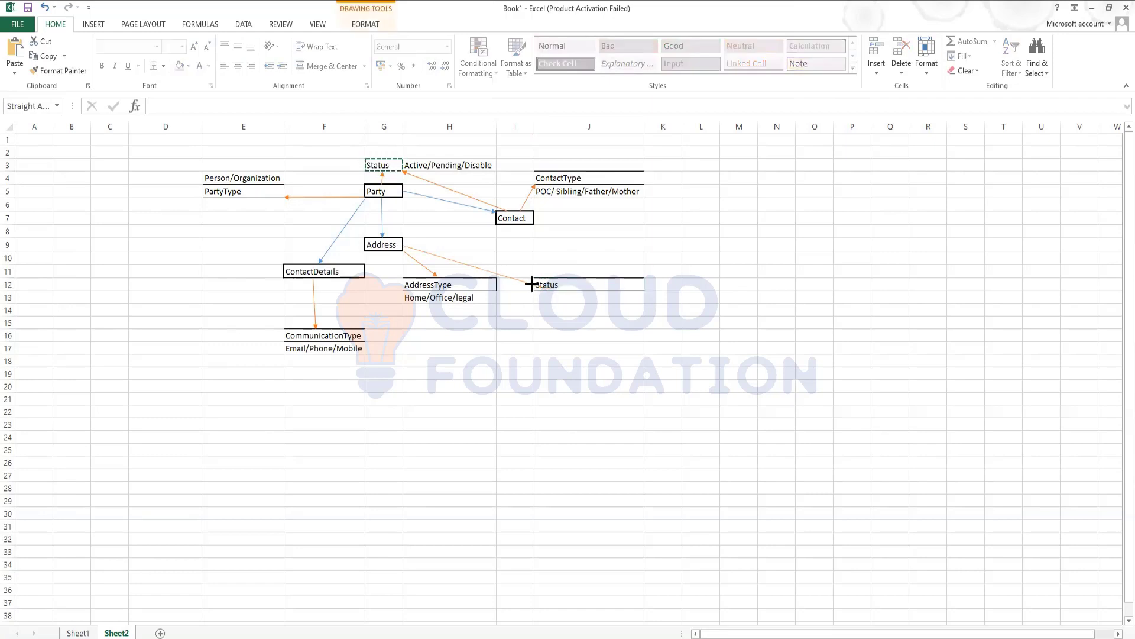
- Relabel the J12 box to State and copy it for placement at J9
{"action": "left_click", "coordinate": [562, 286]}
{"action": "double_click", "coordinate": [562, 286]}
{"action": "left_click_drag", "start_coordinate": [559, 286], "coordinate": [541, 286]}
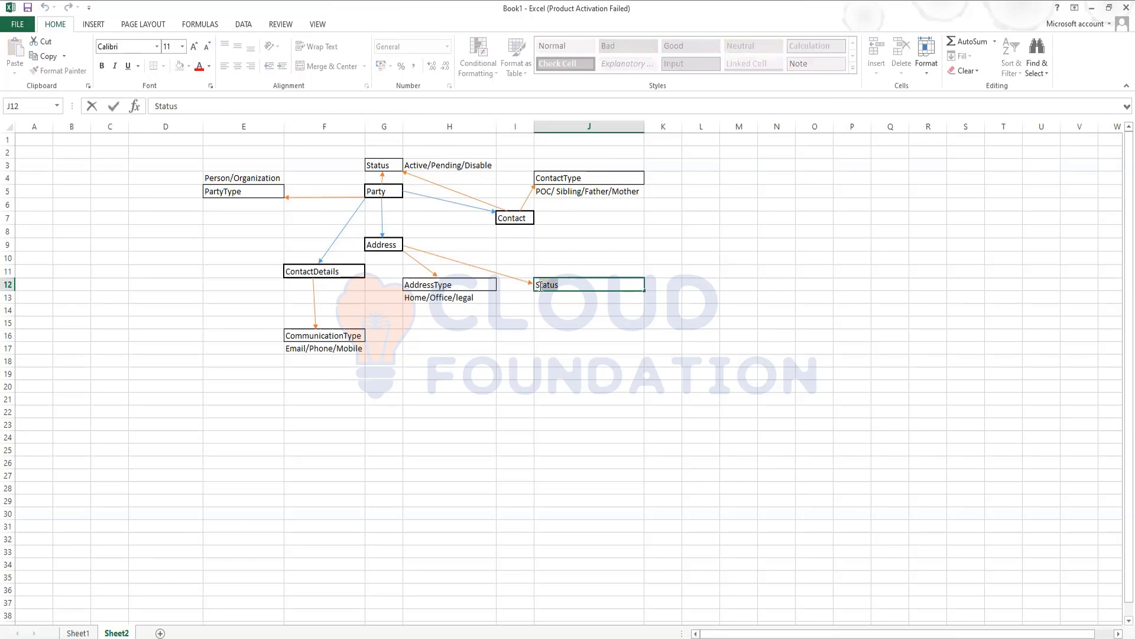
{"action": "left_click", "coordinate": [556, 362]}
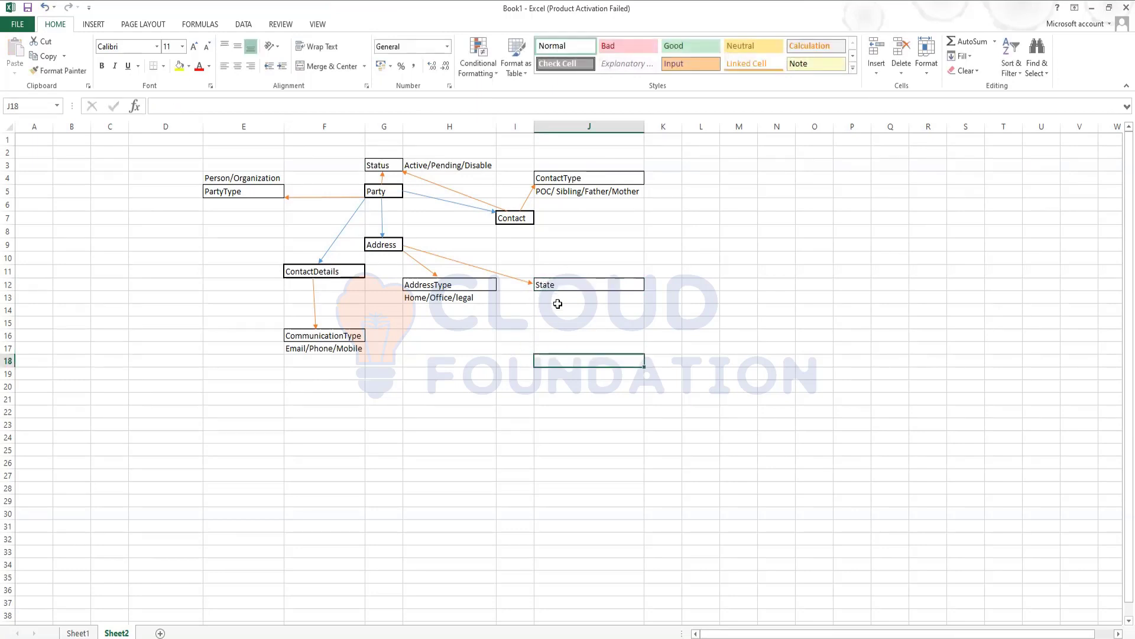
{"action": "left_click", "coordinate": [556, 285]}
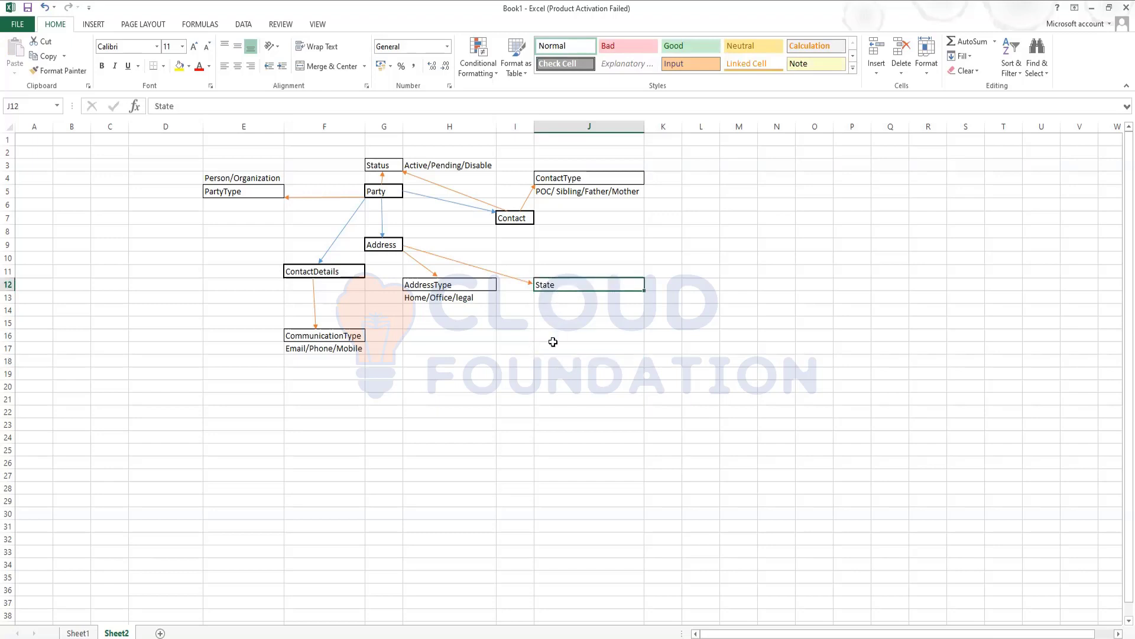
{"action": "key", "text": "ctrl+c"}
{"action": "left_click", "coordinate": [530, 324]}
{"action": "left_click_drag", "start_coordinate": [530, 328], "coordinate": [546, 248]}
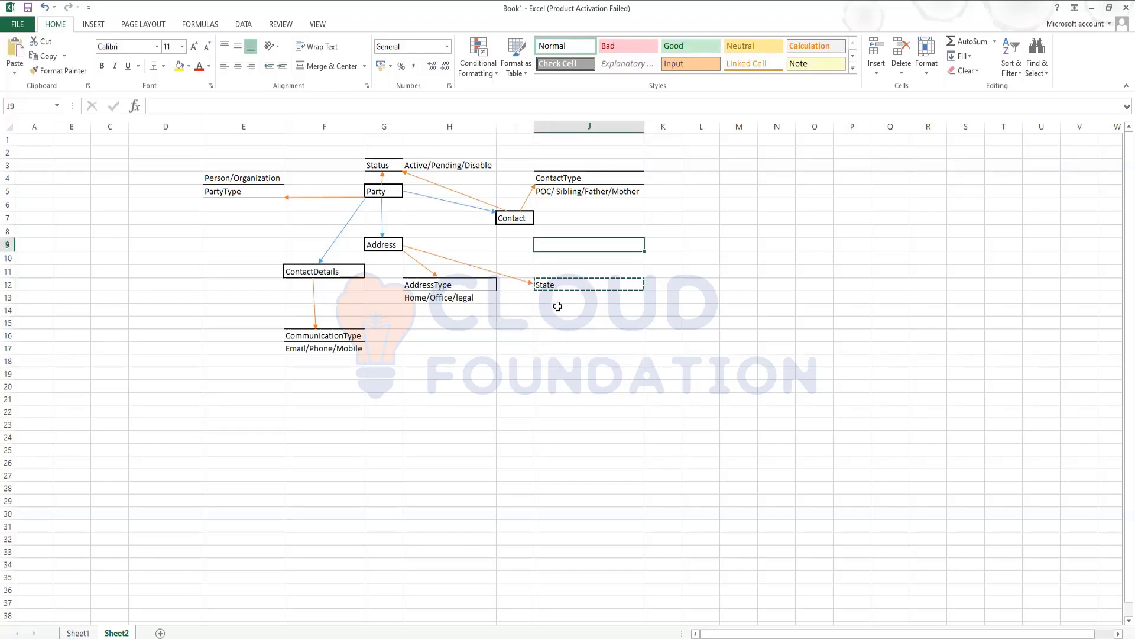
- Paste the box into J9 and link it with a duplicated arrow from Address
{"action": "key", "text": "ctrl+v"}
{"action": "left_click", "coordinate": [512, 278]}
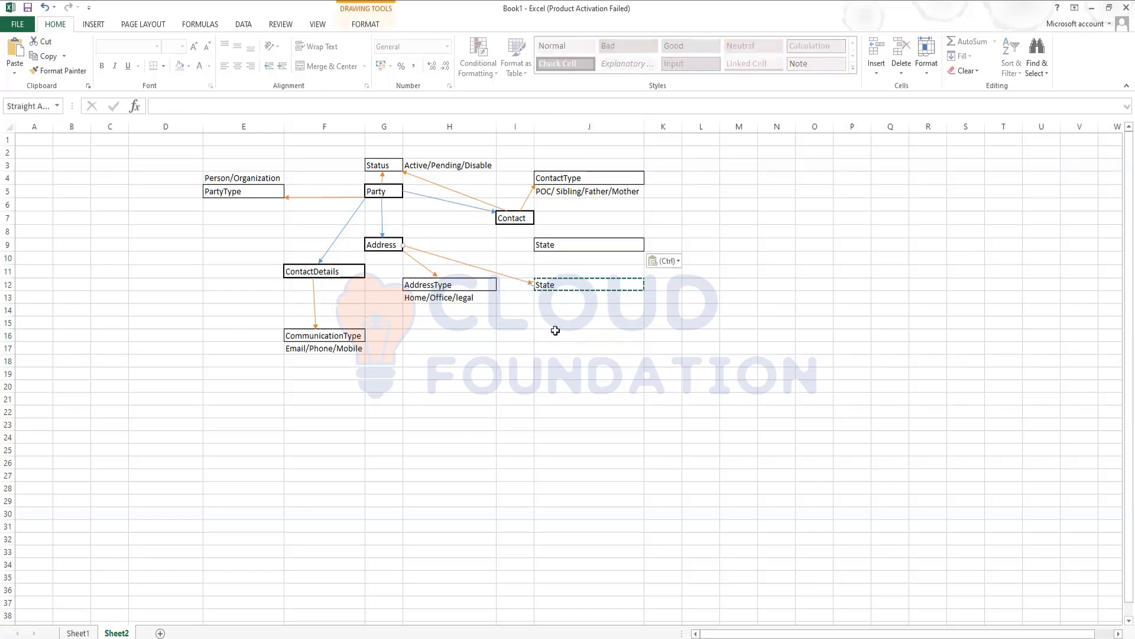
{"action": "key", "text": "ctrl+c"}
{"action": "key", "text": "ctrl+v"}
{"action": "left_click_drag", "start_coordinate": [543, 291], "coordinate": [534, 245]}
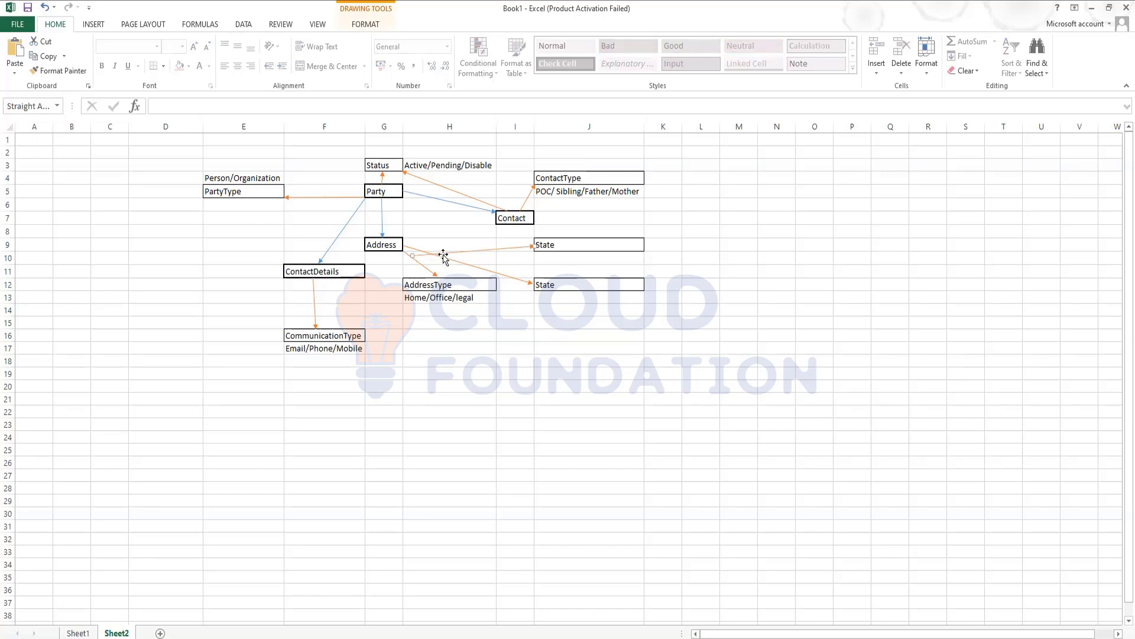
{"action": "left_click_drag", "start_coordinate": [413, 254], "coordinate": [402, 241]}
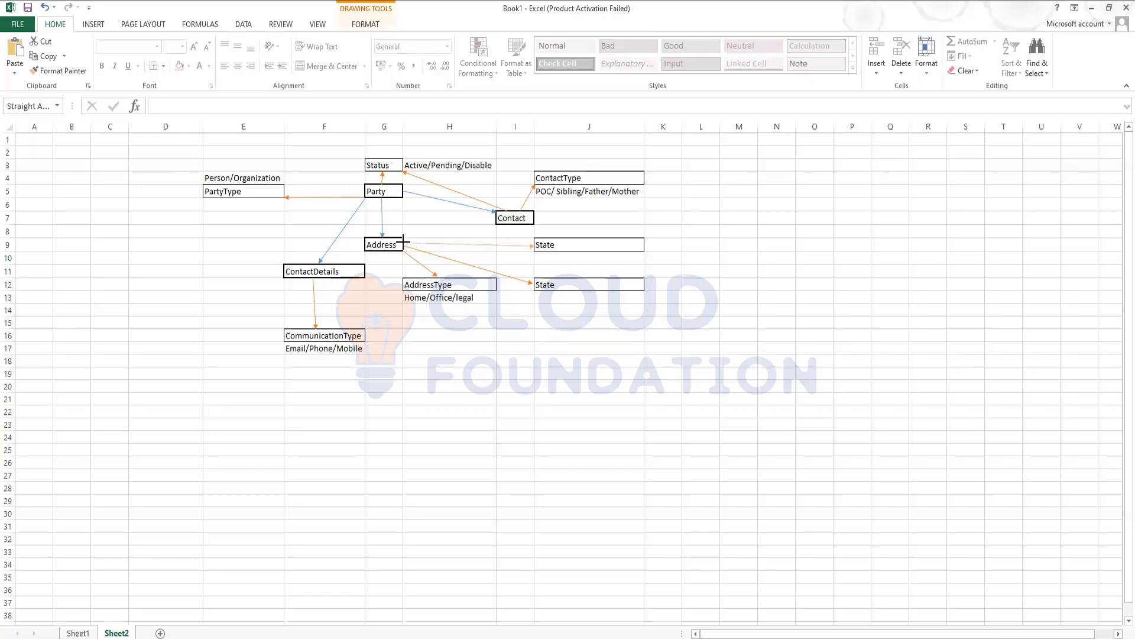
{"action": "left_click", "coordinate": [535, 318]}
- Rename the J9 box to Country and check its Address arrow
{"action": "left_click", "coordinate": [571, 246]}
{"action": "type", "text": "Country"}
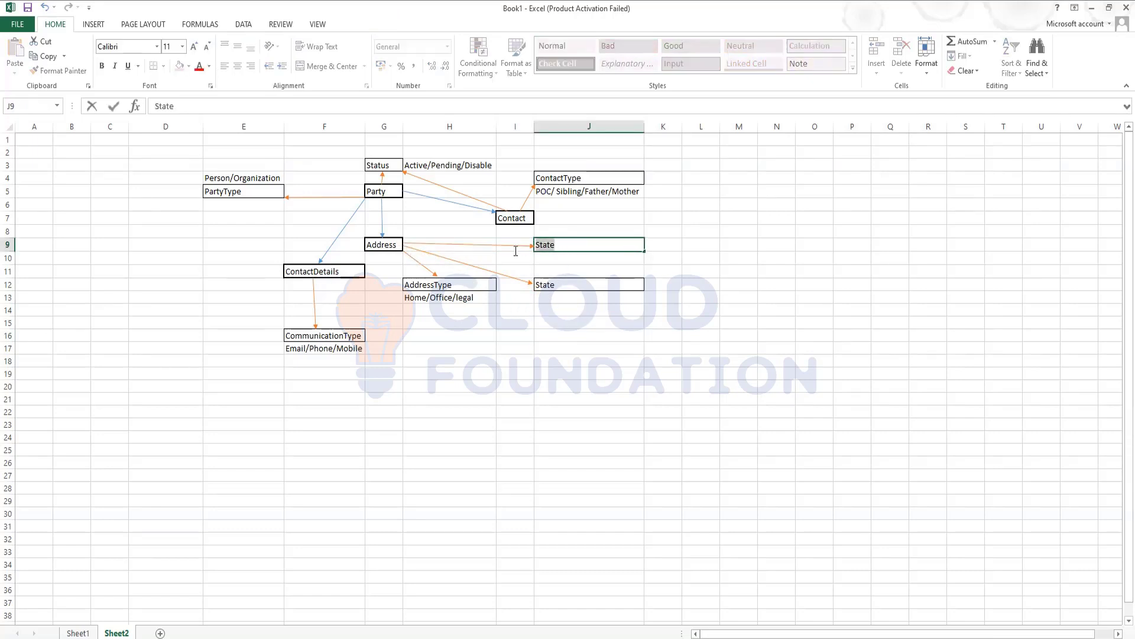
{"action": "left_click", "coordinate": [653, 322]}
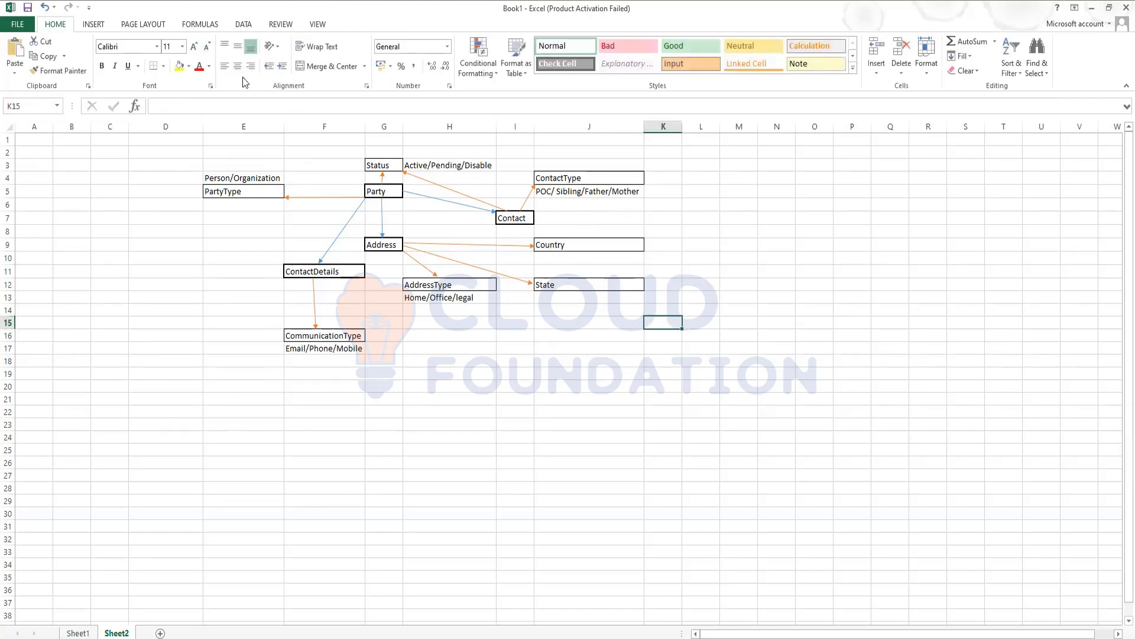
{"action": "left_click", "coordinate": [502, 245]}
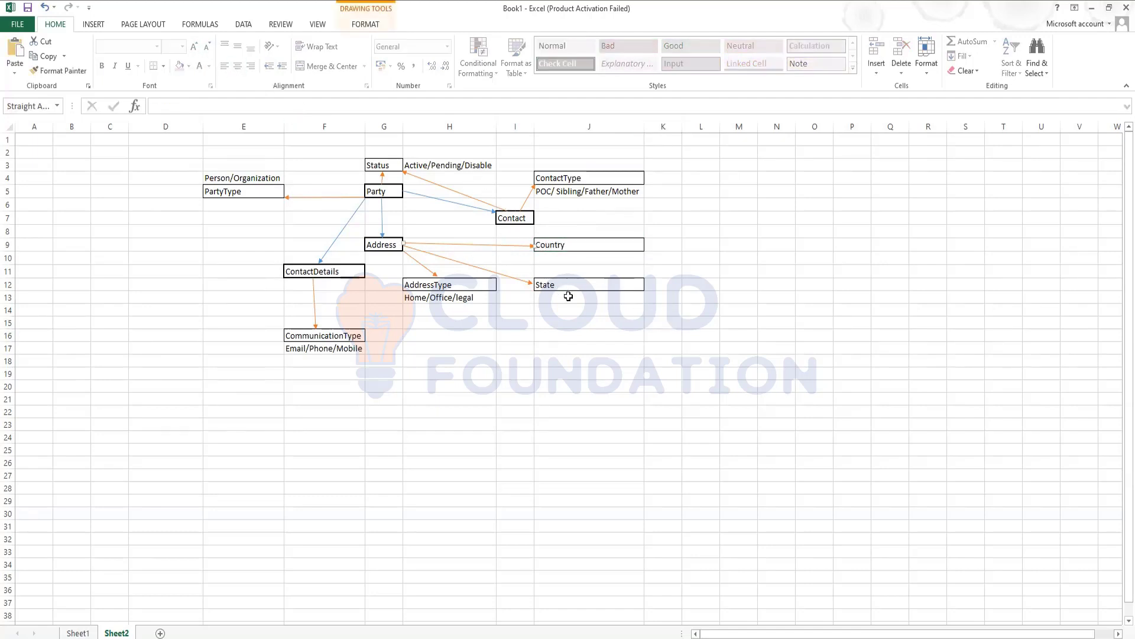
- Draw a connector from the Country box down to the State box and style it green
{"action": "left_click_drag", "start_coordinate": [569, 297], "coordinate": [581, 250]}
{"action": "double_click", "coordinate": [581, 263]}
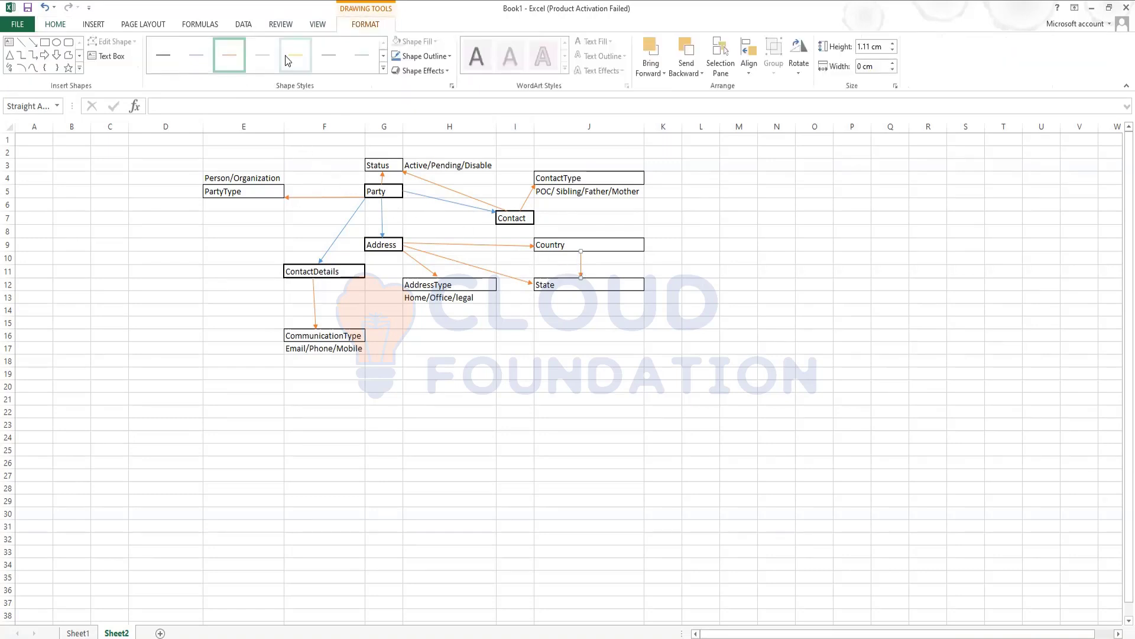
{"action": "left_click", "coordinate": [799, 413]}
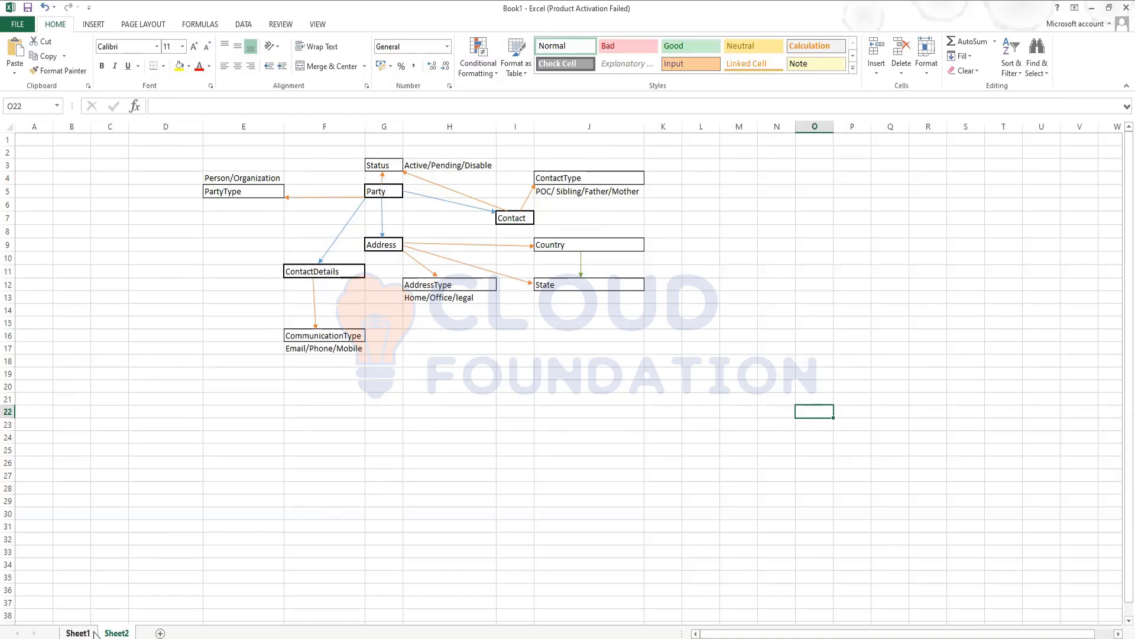
- Switch to Sheet1 and review the Party field rows, starting with First Name
{"action": "key", "text": "ctrl+Page_Up"}
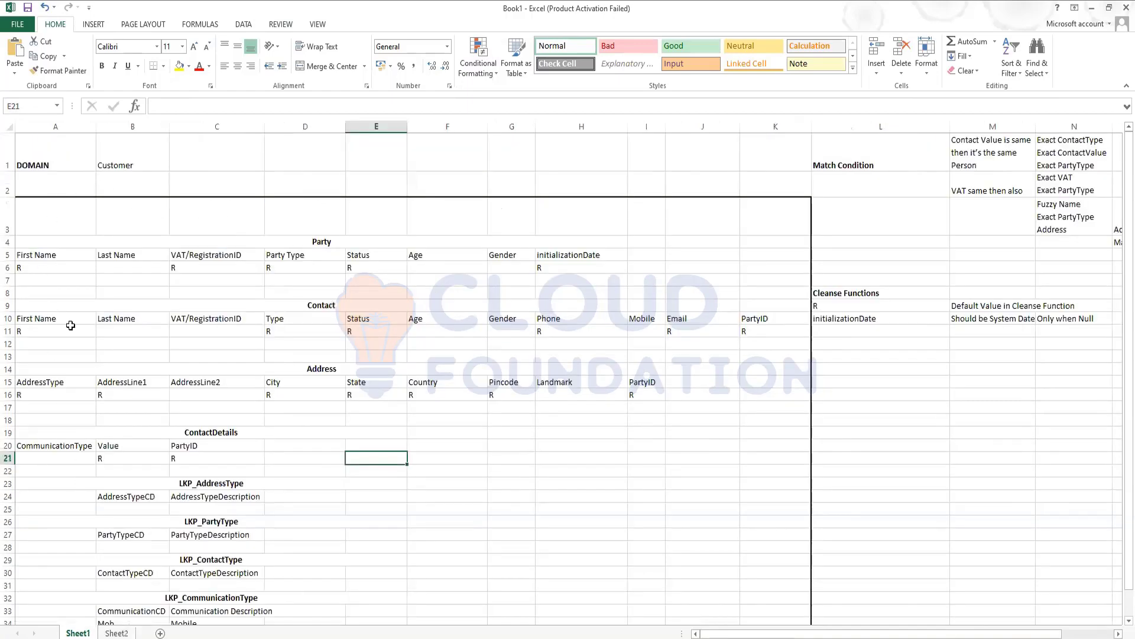
{"action": "left_click_drag", "start_coordinate": [63, 267], "coordinate": [564, 265]}
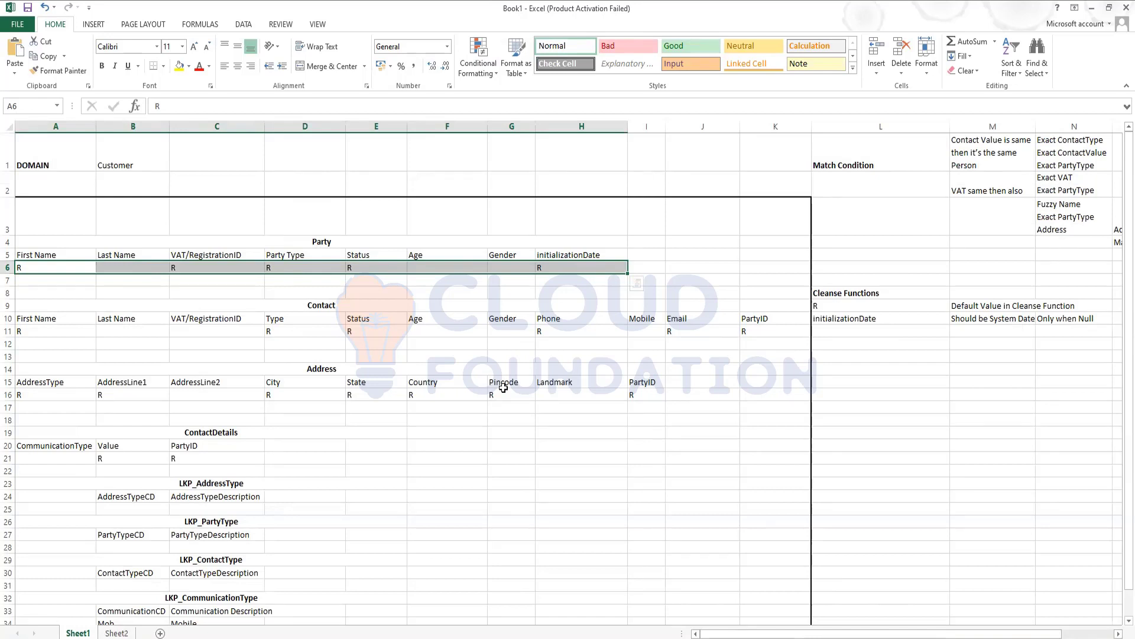
{"action": "left_click", "coordinate": [31, 257]}
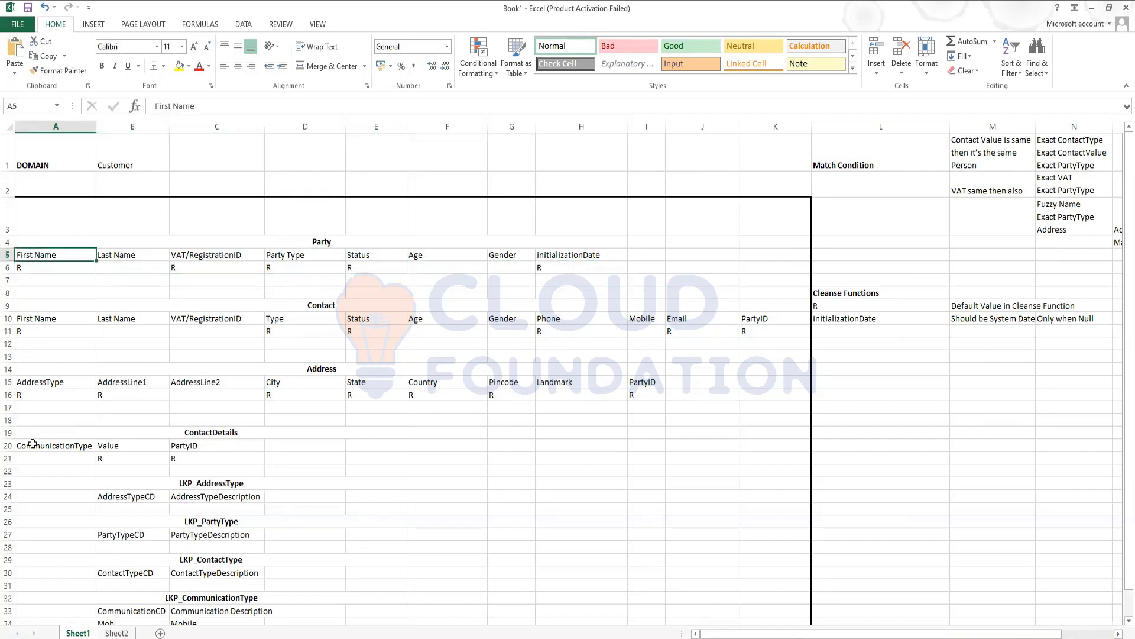
{"action": "scroll", "coordinate": [196, 481], "scroll_direction": "down", "scroll_amount": 2}
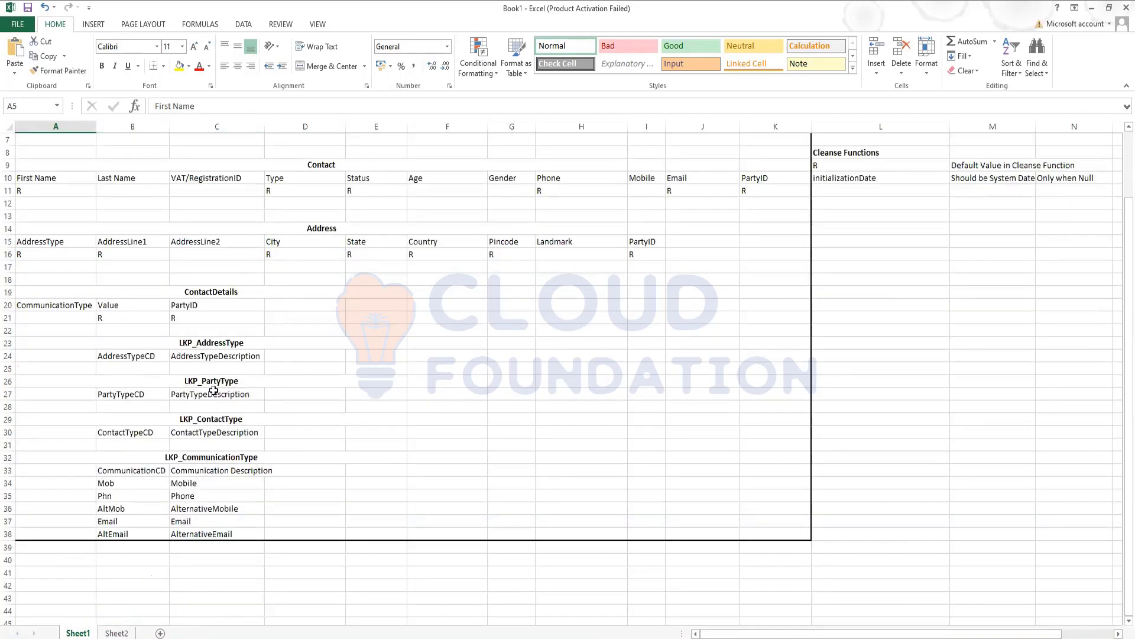
{"action": "left_click_drag", "start_coordinate": [211, 343], "coordinate": [275, 538]}
{"action": "scroll", "coordinate": [726, 429], "scroll_direction": "up", "scroll_amount": 2}
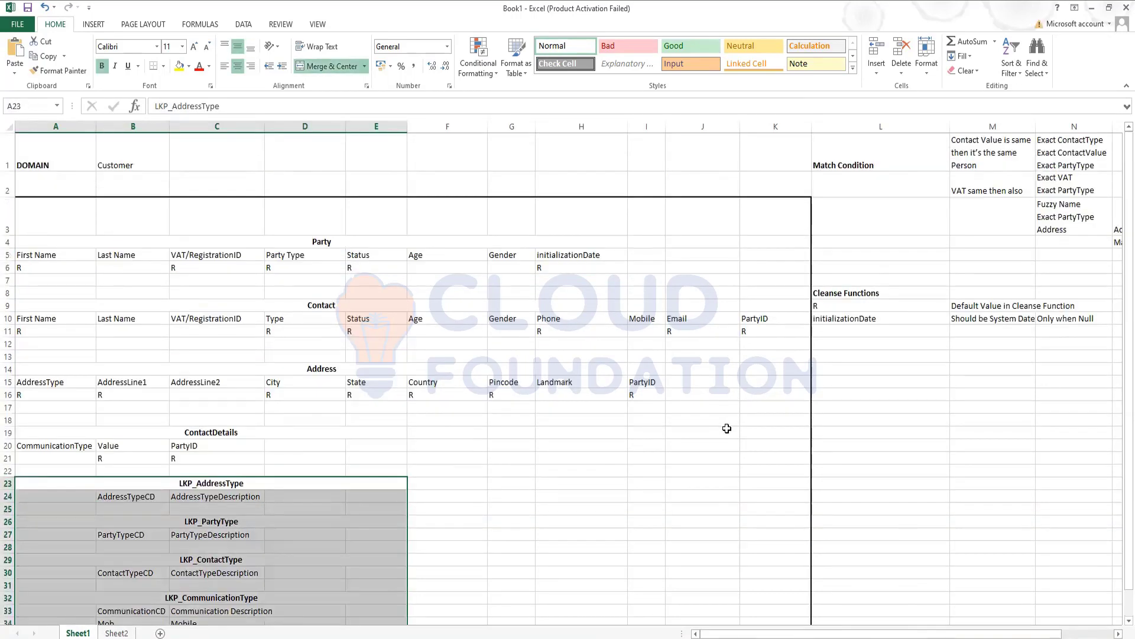
- Review the Match Condition and Cleanse Function notes, then delete the default value note in M9
{"action": "left_click", "coordinate": [907, 154]}
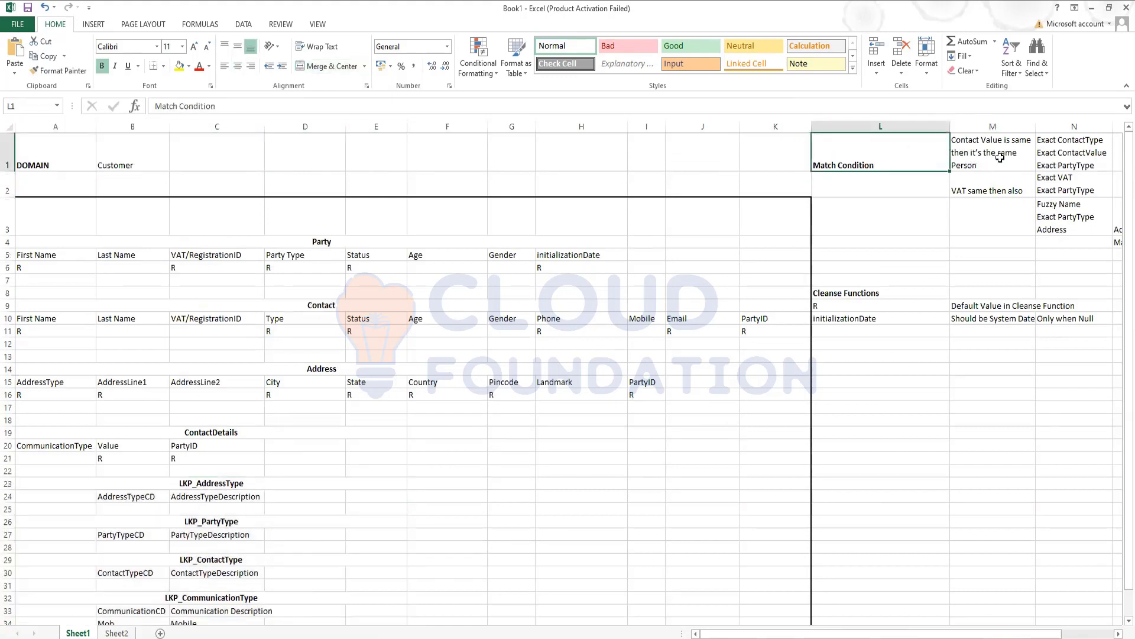
{"action": "mouse_move", "coordinate": [1000, 157]}
{"action": "left_mouse_down"}
{"action": "mouse_move", "coordinate": [993, 180]}
{"action": "mouse_move", "coordinate": [1075, 214]}
{"action": "left_mouse_up"}
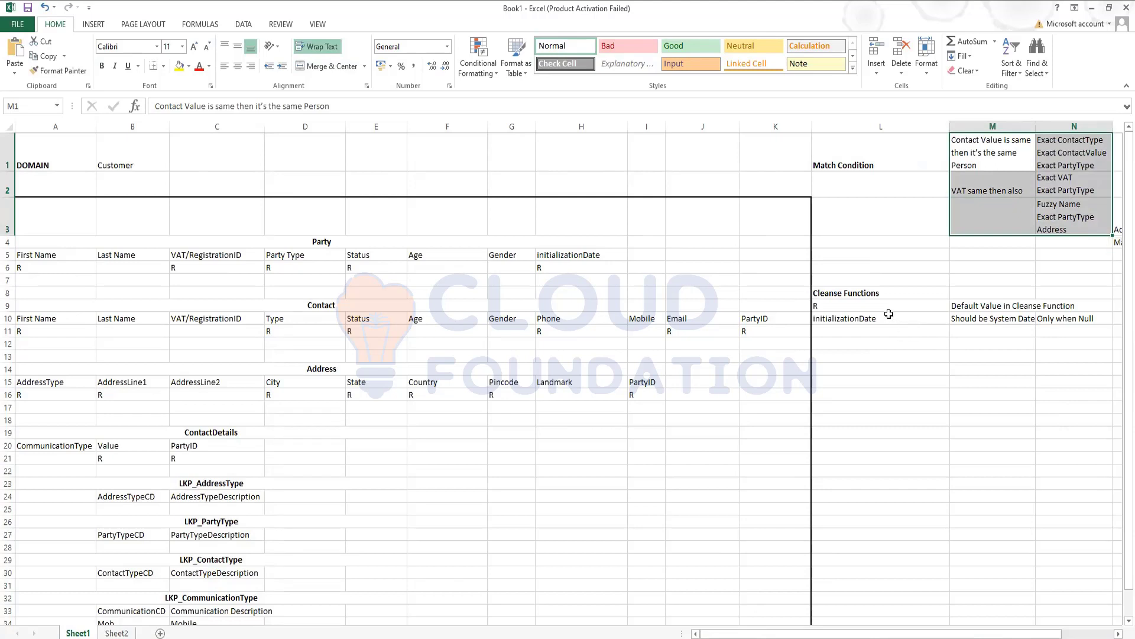
{"action": "left_click_drag", "start_coordinate": [985, 308], "coordinate": [984, 319]}
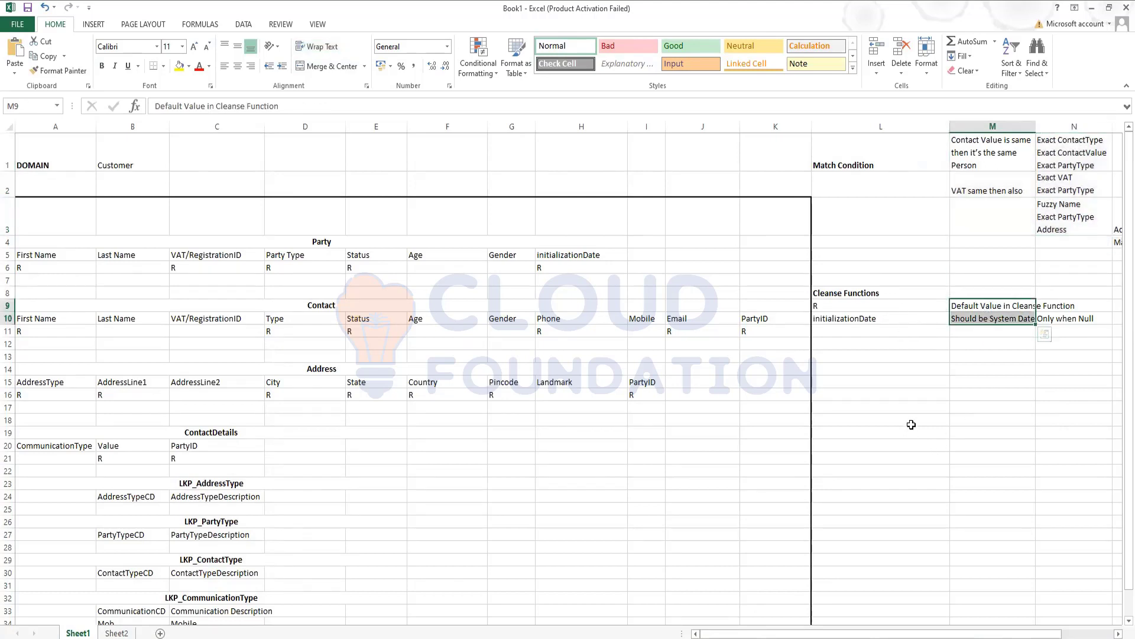
{"action": "left_click", "coordinate": [917, 393]}
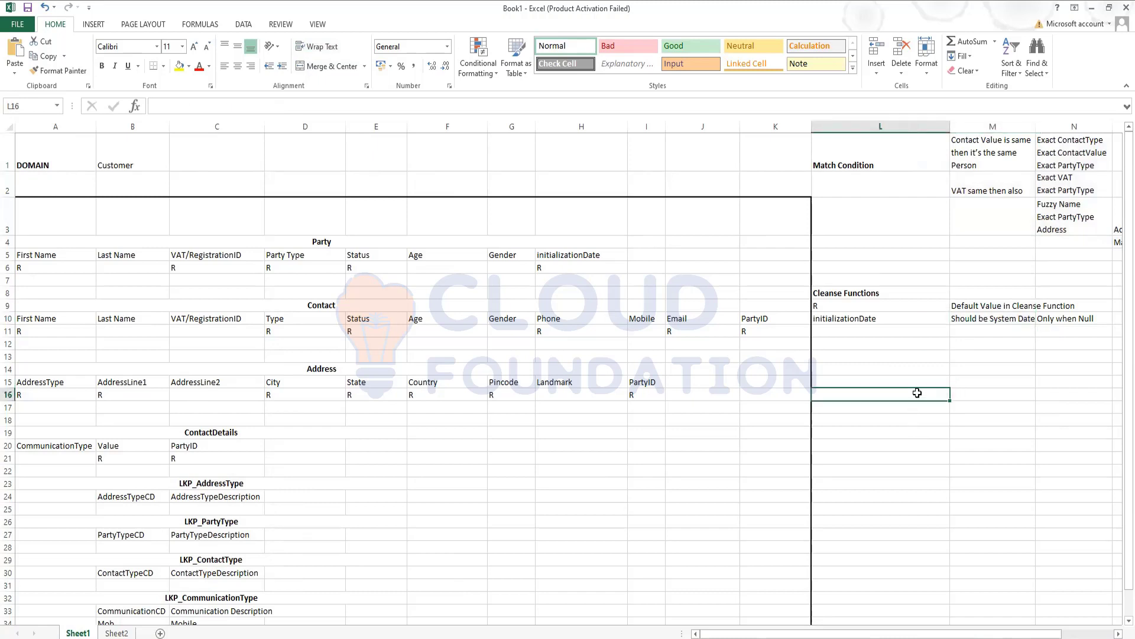
{"action": "left_click", "coordinate": [978, 304]}
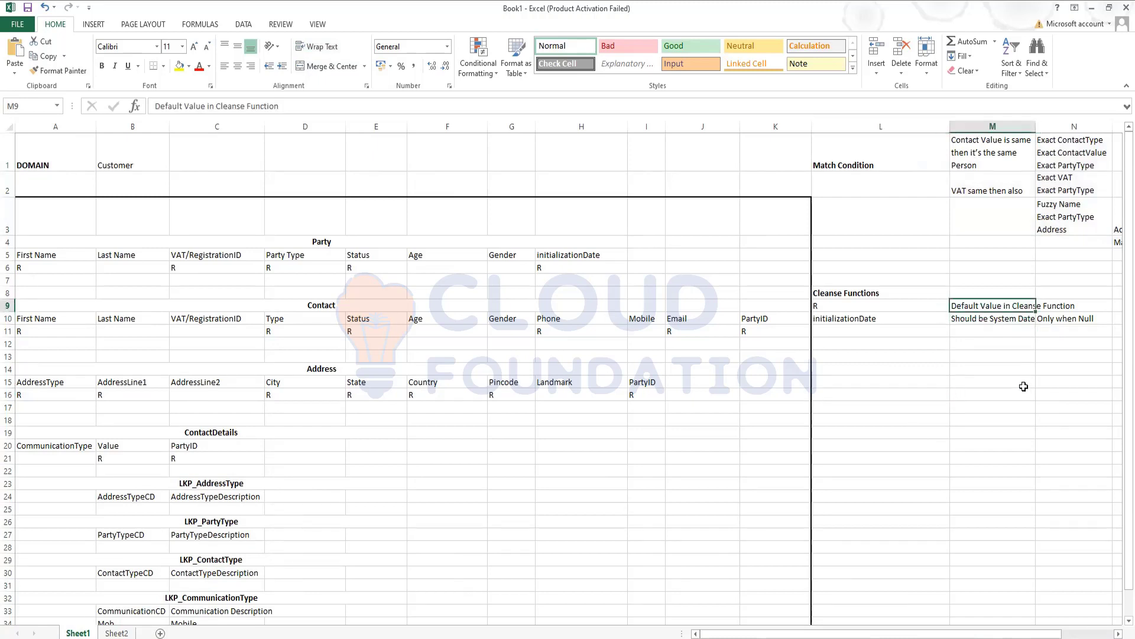
{"action": "key", "text": "Delete"}
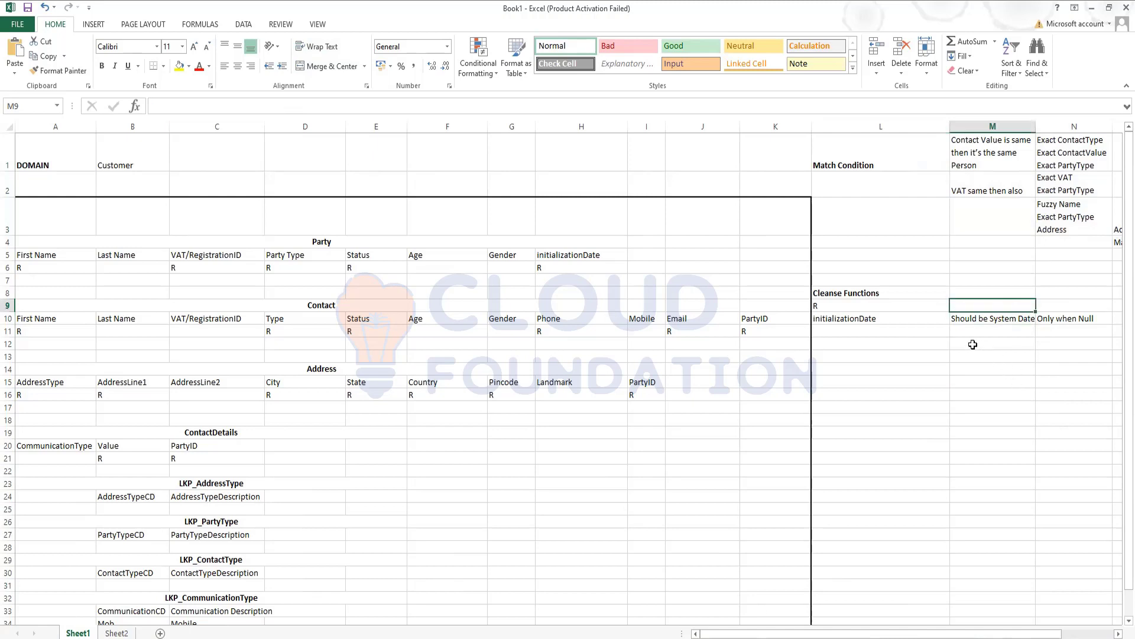
{"action": "left_click", "coordinate": [213, 257]}
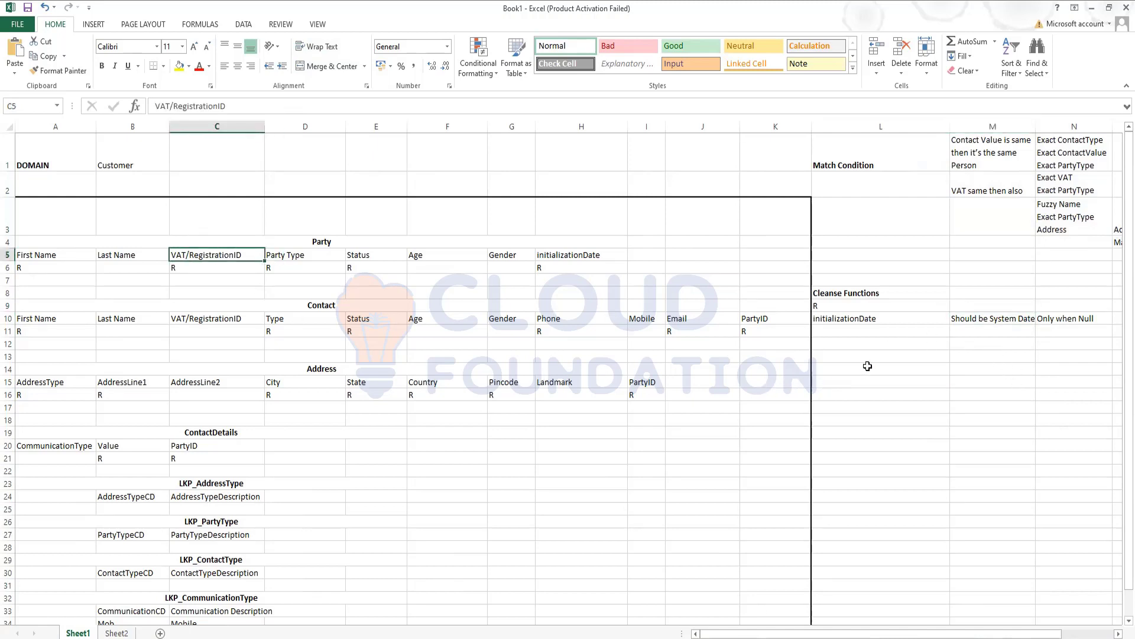
- Copy VAT/RegistrationID into L11 and enter 'if Present then error should be popped' in M11
{"action": "key", "text": "ctrl+c"}
{"action": "left_click", "coordinate": [899, 332]}
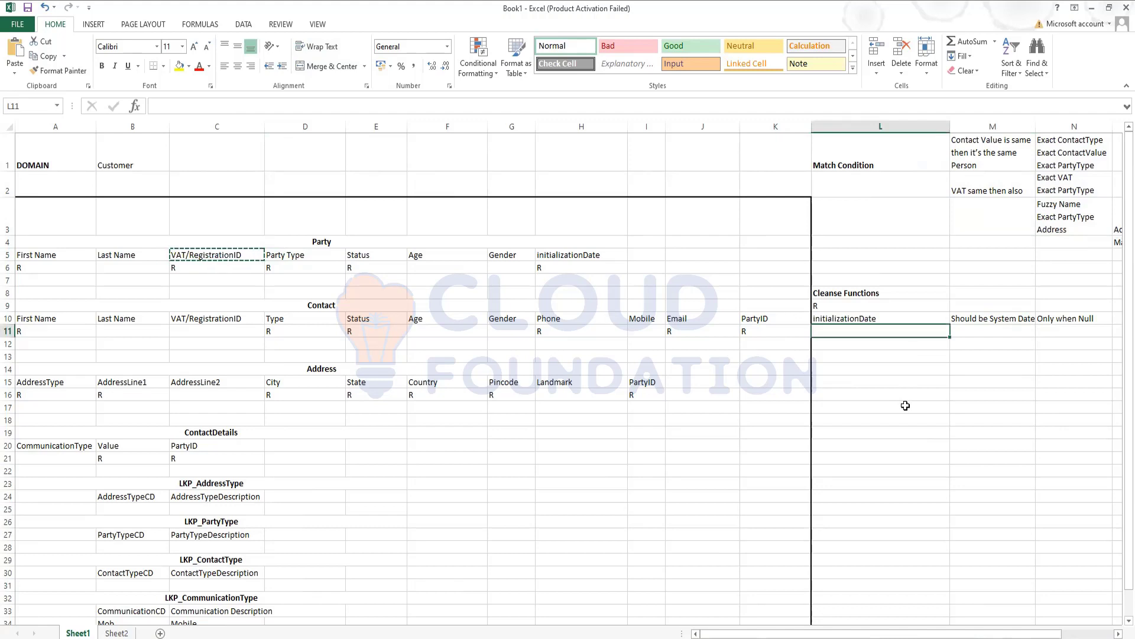
{"action": "key", "text": "ctrl+v"}
{"action": "left_click", "coordinate": [993, 331]}
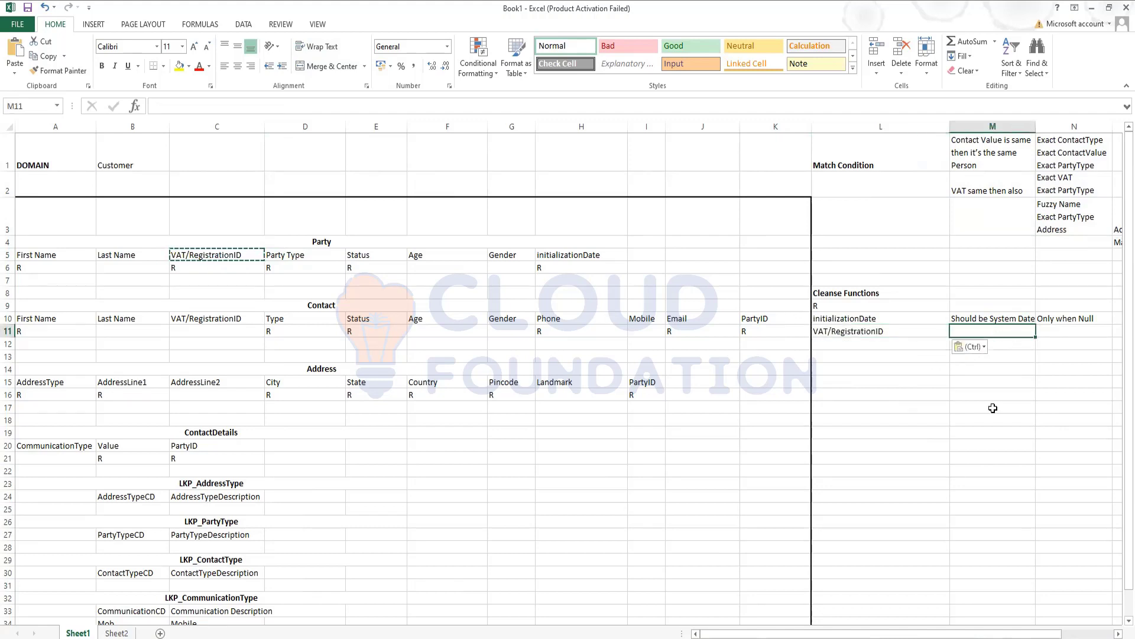
{"action": "type", "text": "if Present "}
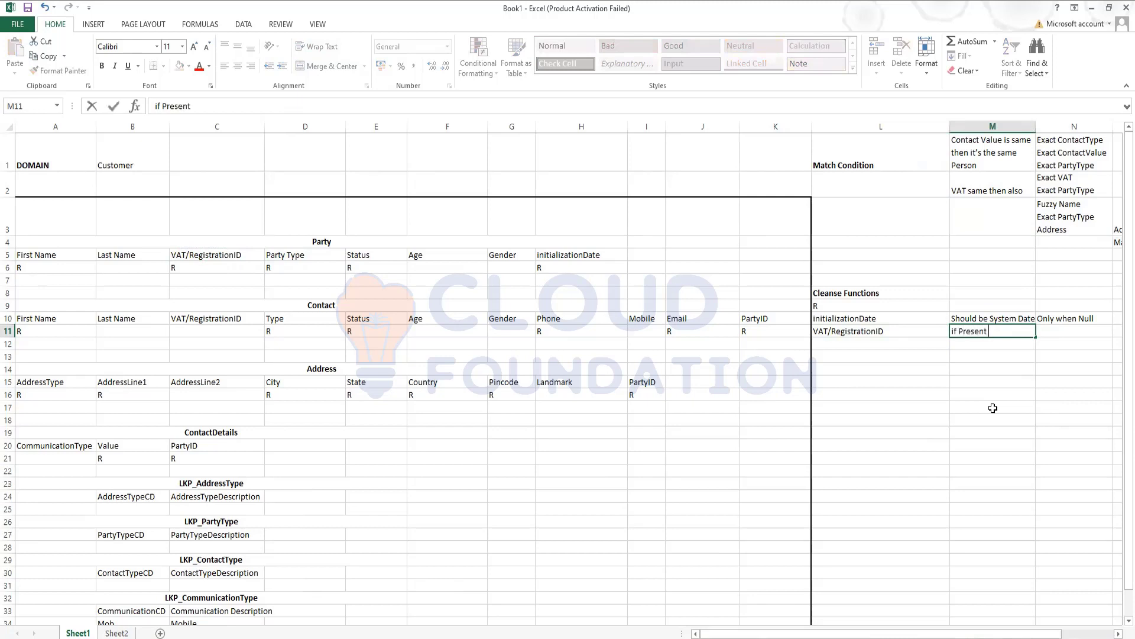
{"action": "type", "text": "then error should be po"}
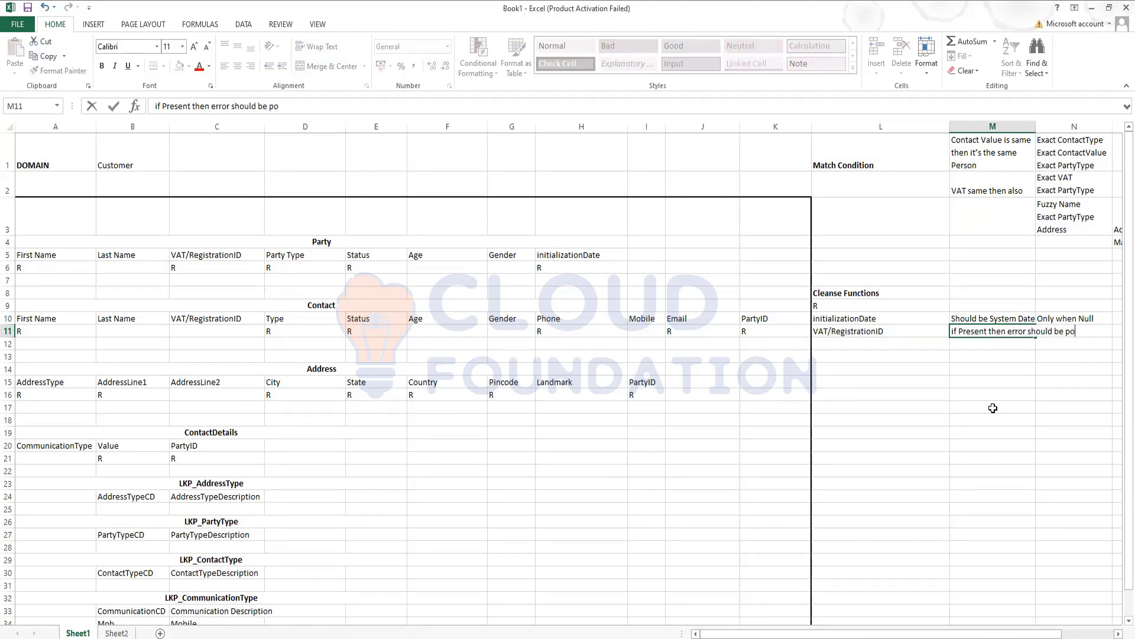
{"action": "type", "text": "pped"}
{"action": "left_click", "coordinate": [993, 408]}
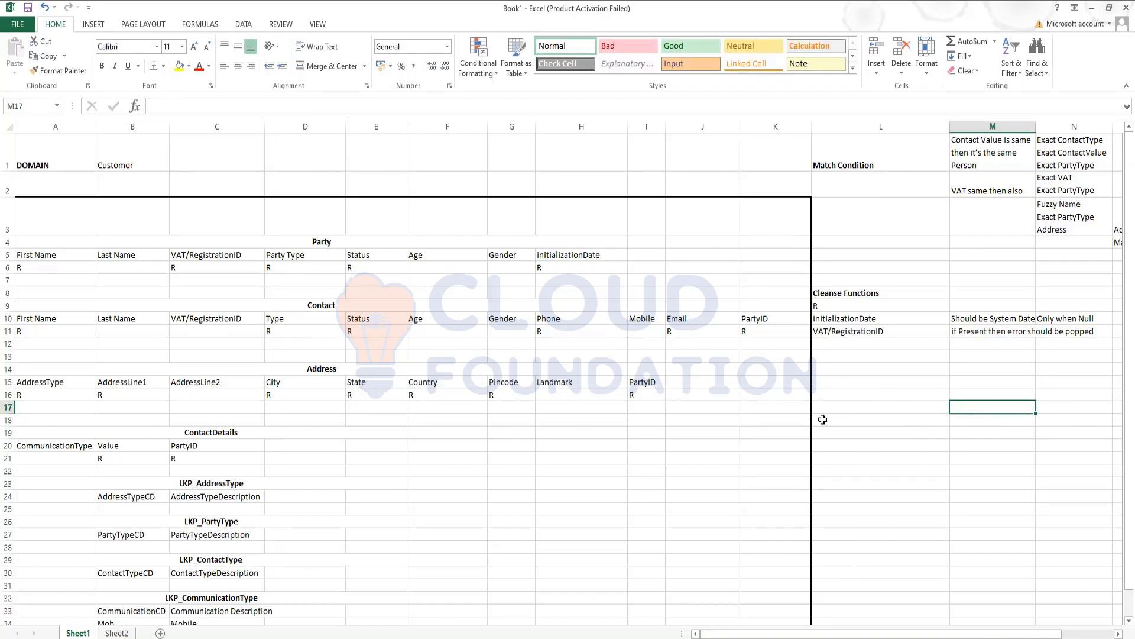
{"action": "scroll", "coordinate": [822, 419], "scroll_direction": "down", "scroll_amount": 2}
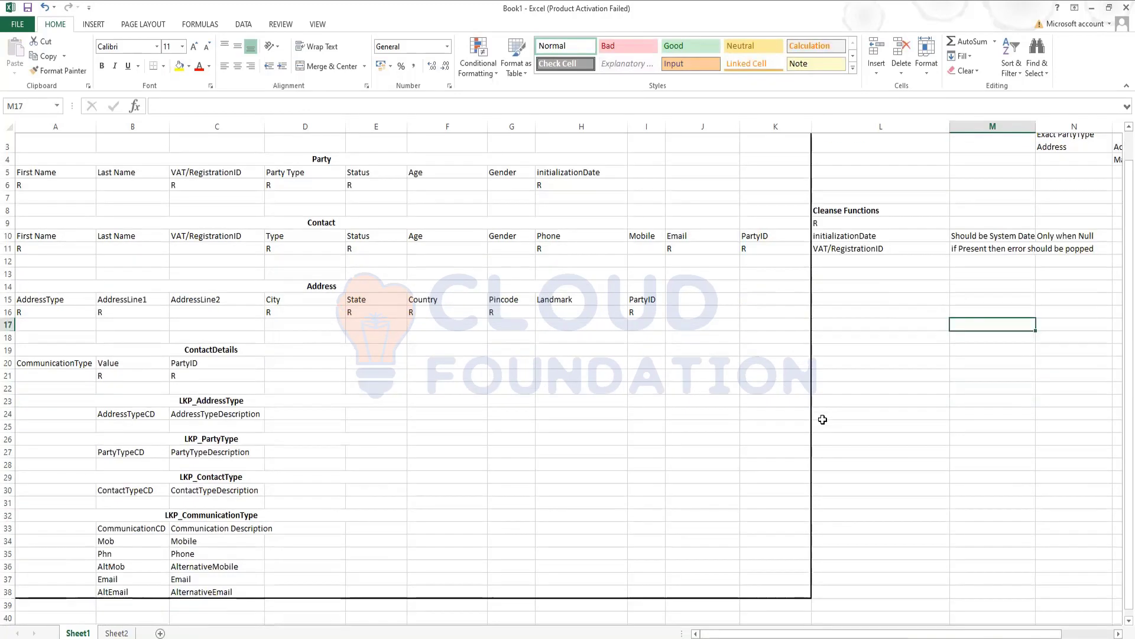
- Scroll the worksheet back up
{"action": "scroll", "coordinate": [822, 420], "scroll_direction": "up", "scroll_amount": 2}
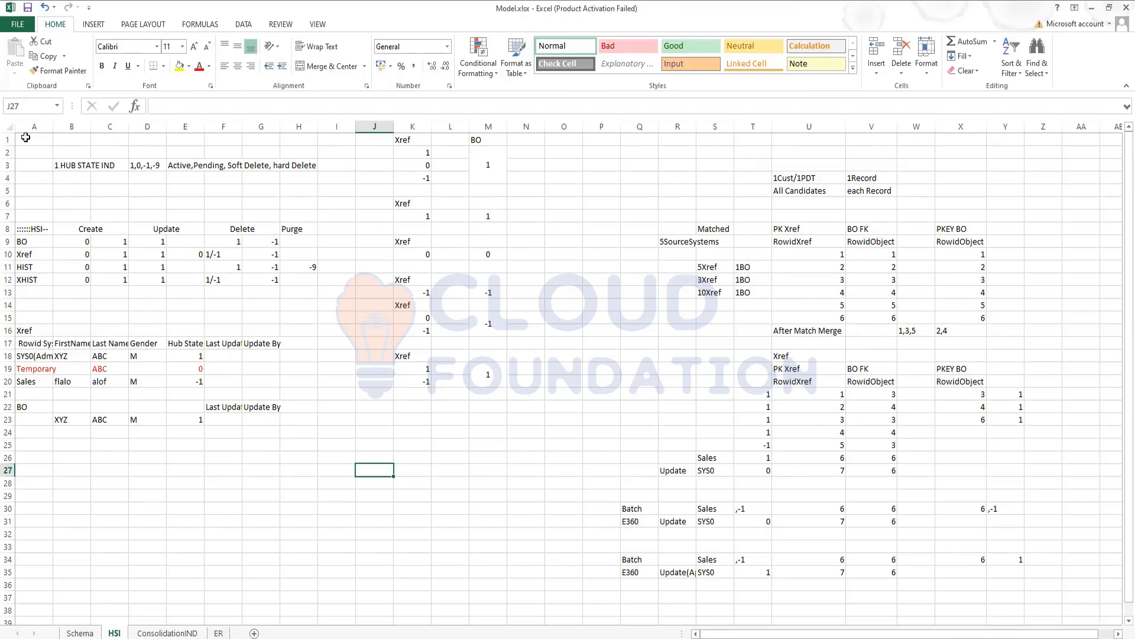
{"action": "mouse_move", "coordinate": [26, 136]}
{"action": "left_mouse_down"}
{"action": "mouse_move", "coordinate": [304, 271]}
{"action": "mouse_move", "coordinate": [320, 357]}
{"action": "mouse_move", "coordinate": [296, 457]}
{"action": "left_mouse_up"}
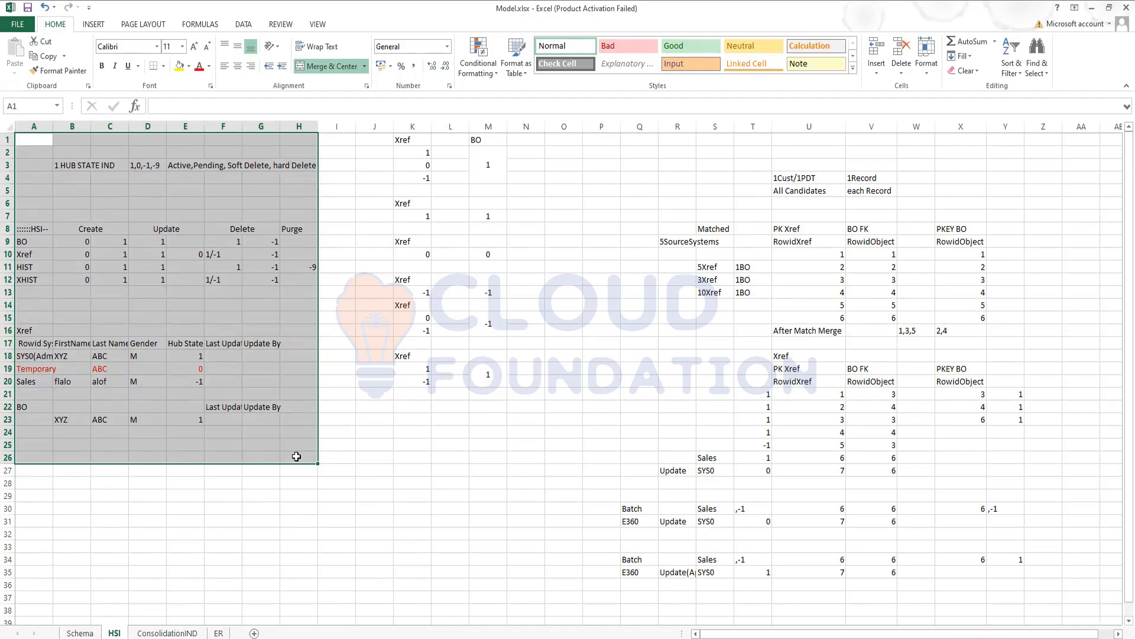
{"action": "left_click", "coordinate": [145, 531]}
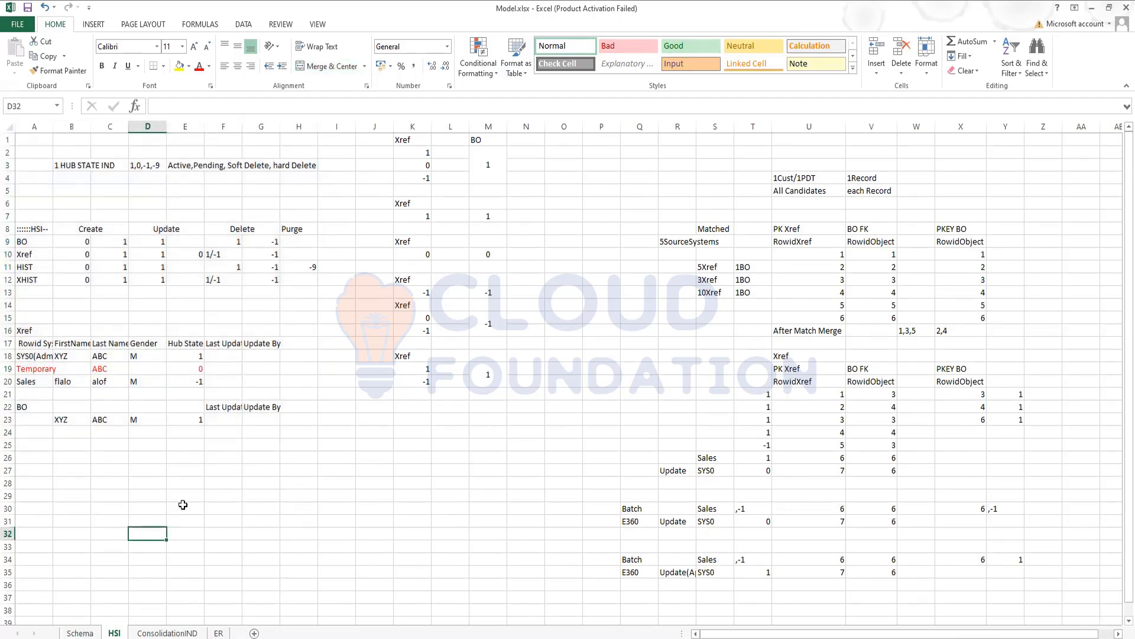